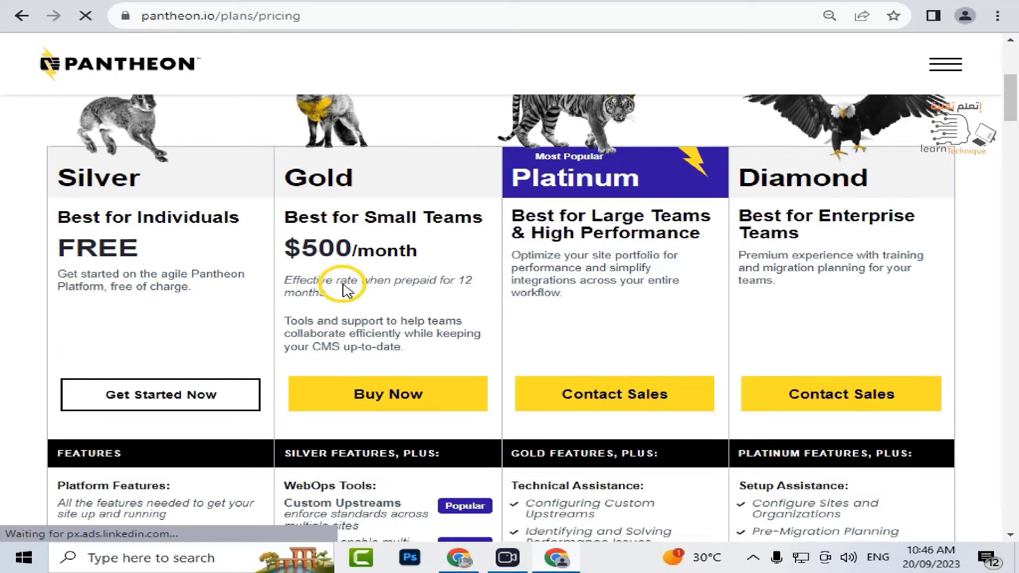
- Scroll the pricing page to compare Silver (free), Gold ($500/month), Platinum and Diamond plans
scroll(345, 285, "up", 1)
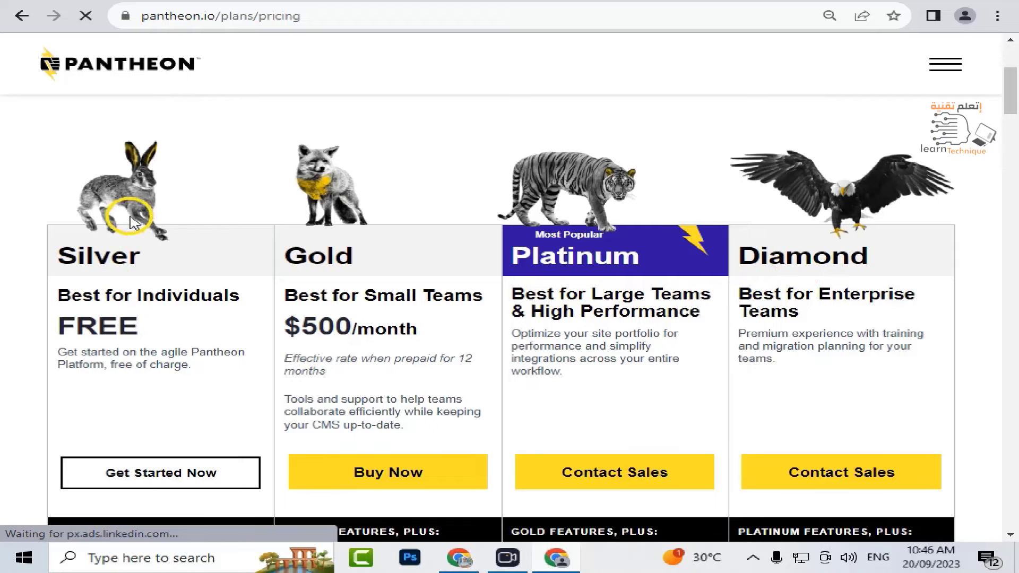
scroll(149, 208, "down", 1)
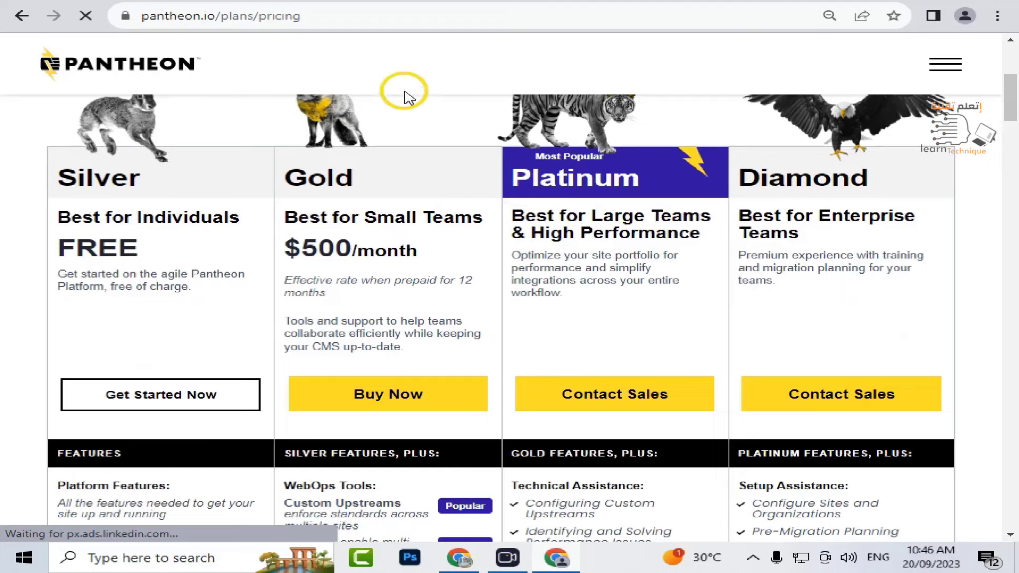
scroll(225, 278, "down", 8)
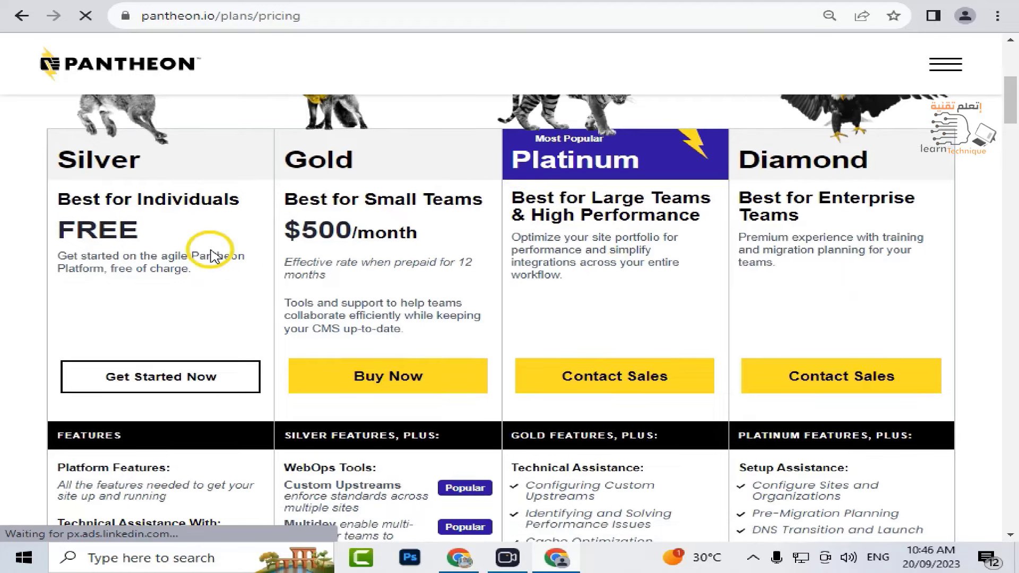
- Scroll through the Compare Tiers table down to the Community and Developer Training rows
scroll(212, 249, "down", 3)
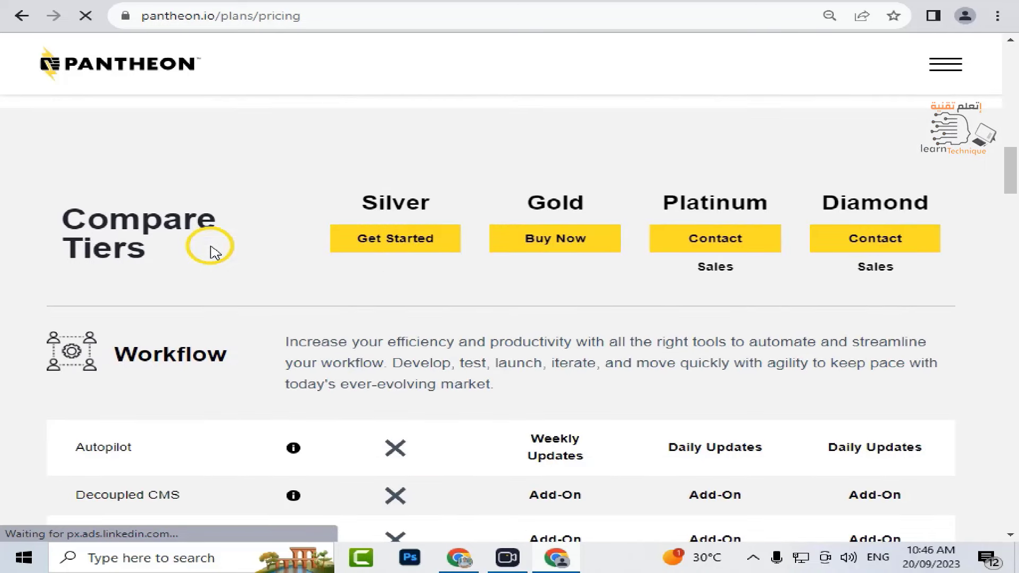
scroll(212, 249, "down", 7)
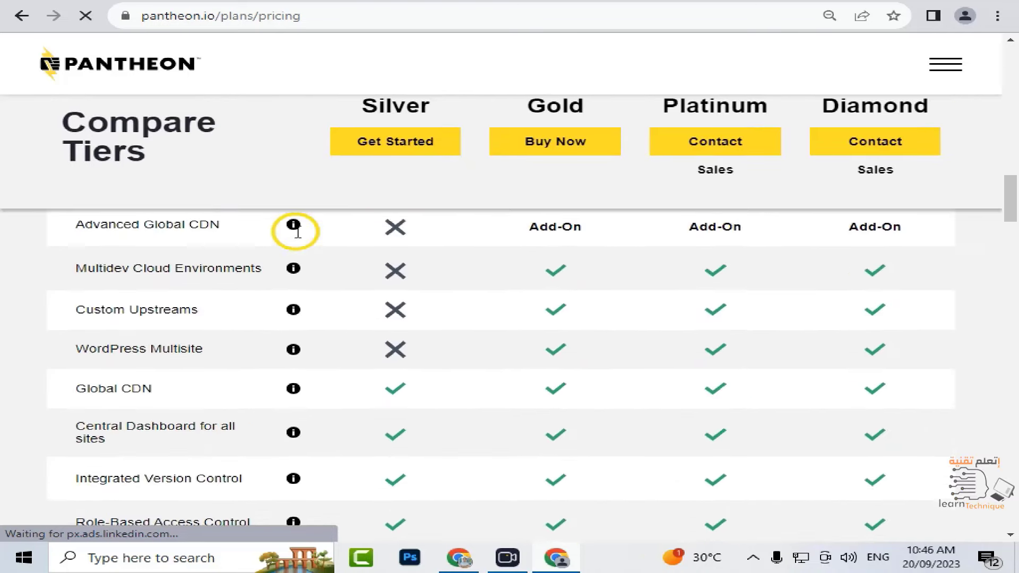
scroll(430, 333, "up", 3)
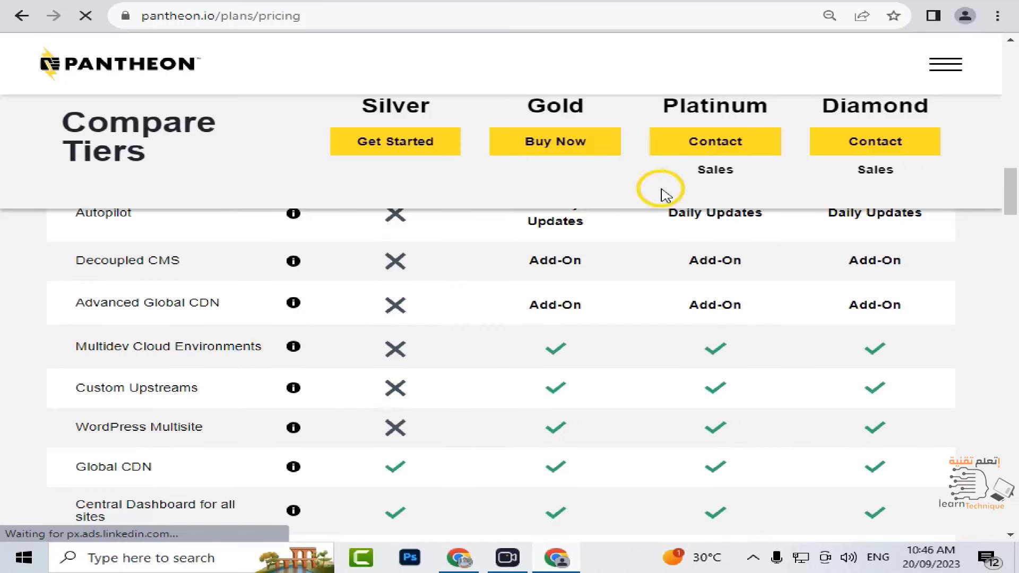
scroll(277, 365, "up", 3)
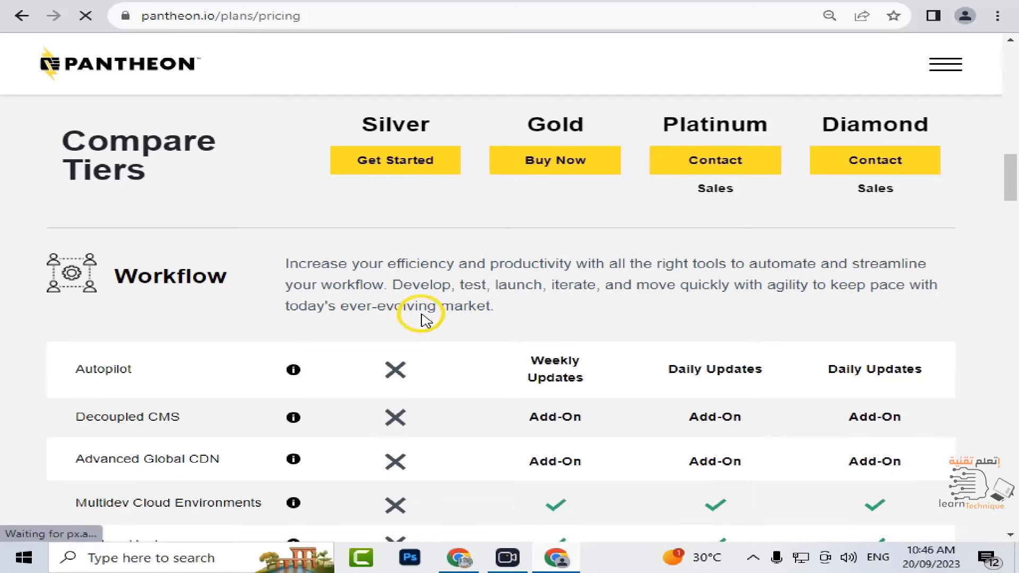
scroll(454, 341, "down", 10)
scroll(455, 341, "down", 4)
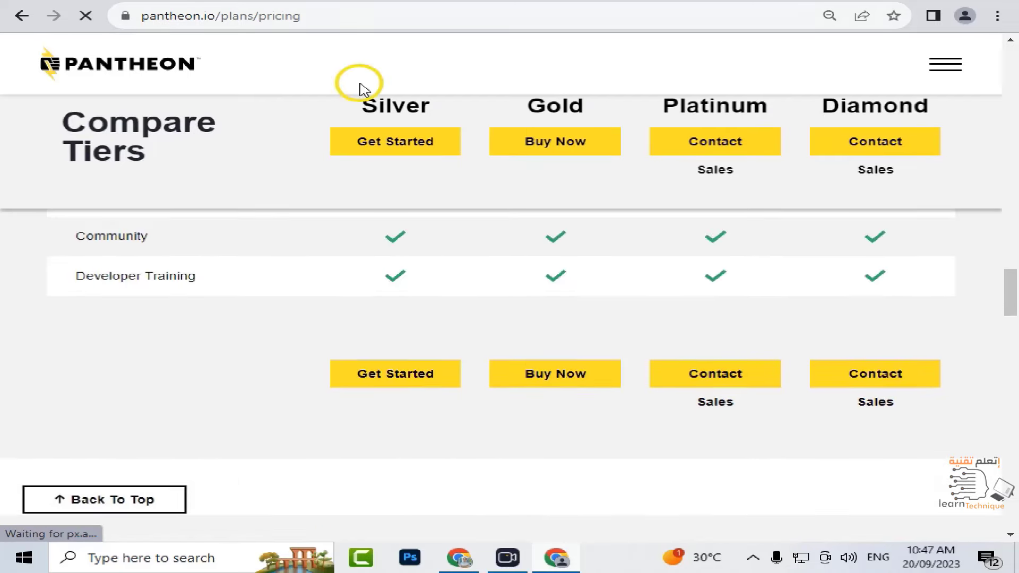
- In a new browser window, search Google for 'temp mail' and open temp-mail.org
left_click(556, 556)
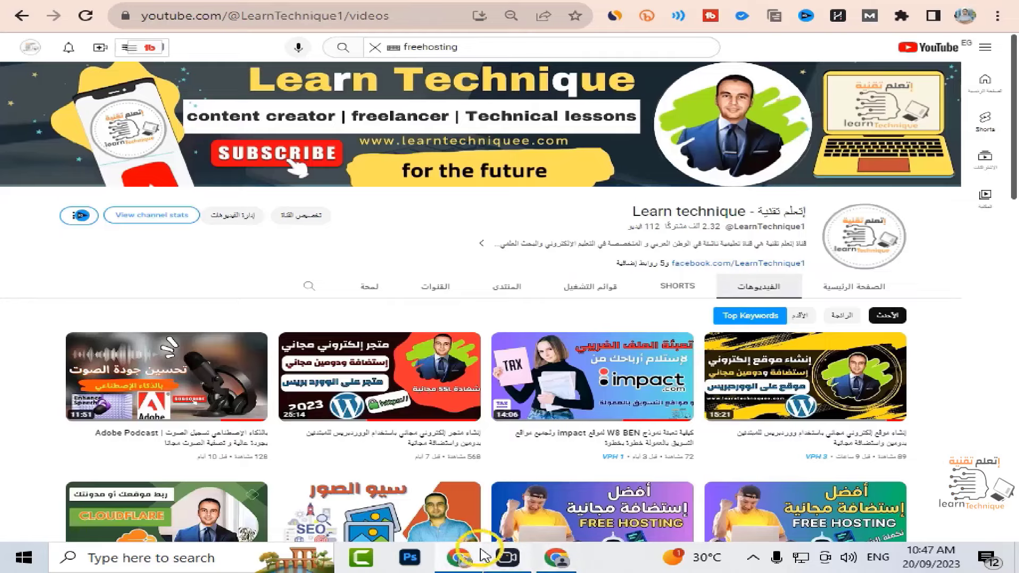
left_click(556, 558)
middle_click(556, 559)
type("temp")
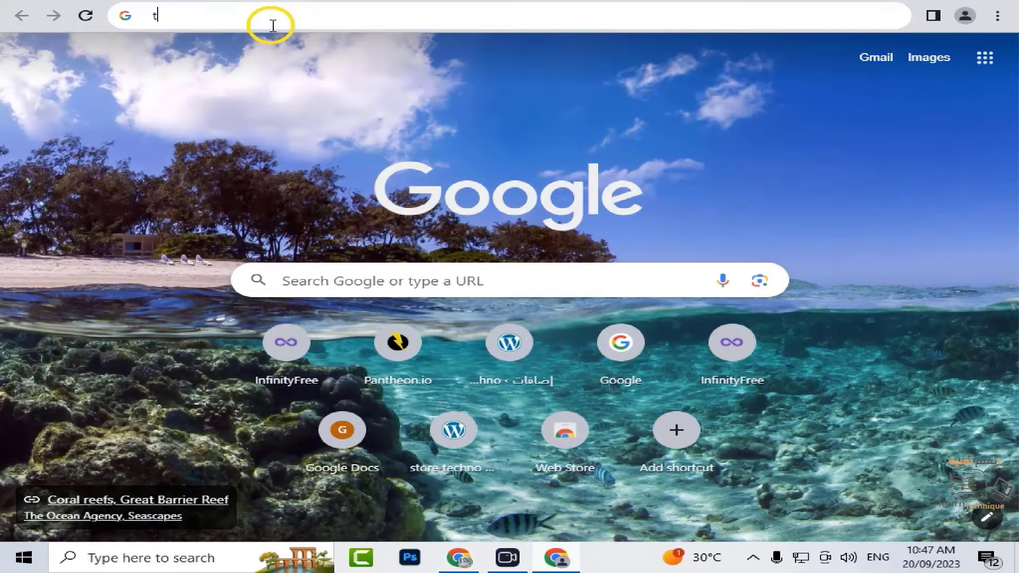
left_click(256, 79)
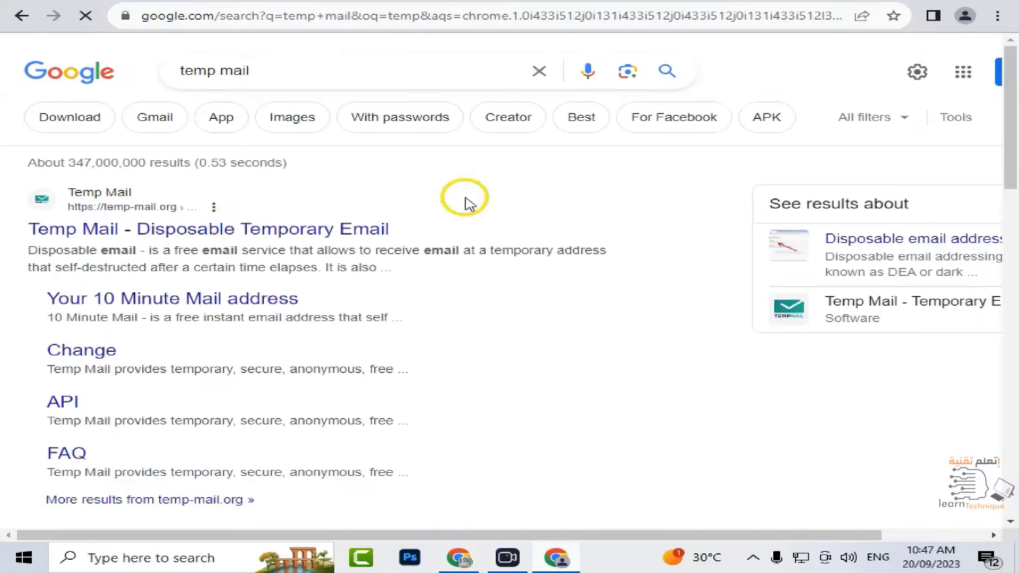
left_click(232, 232)
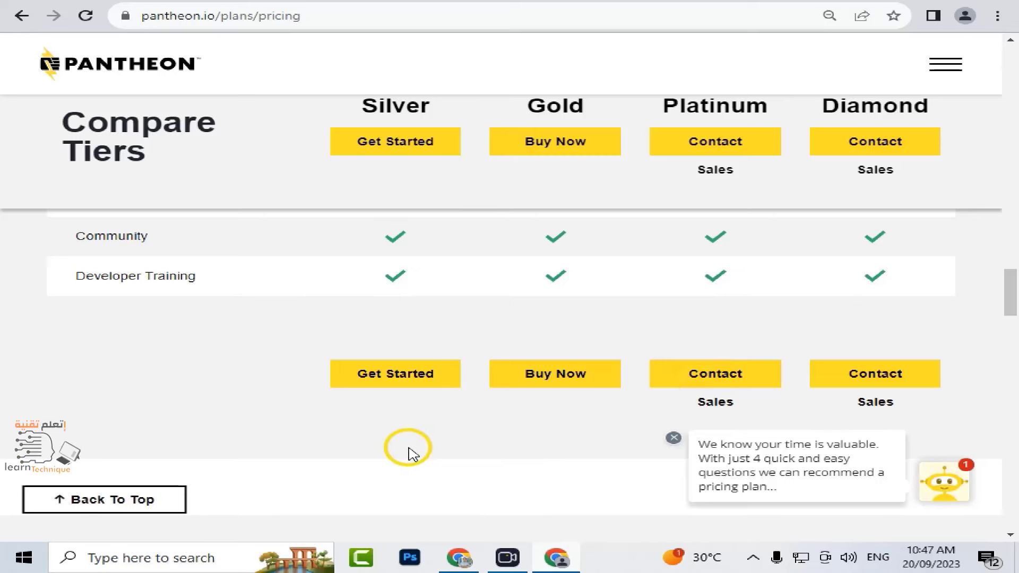
- Start signing up for the free Silver plan from the pricing page
scroll(371, 435, "up", 3)
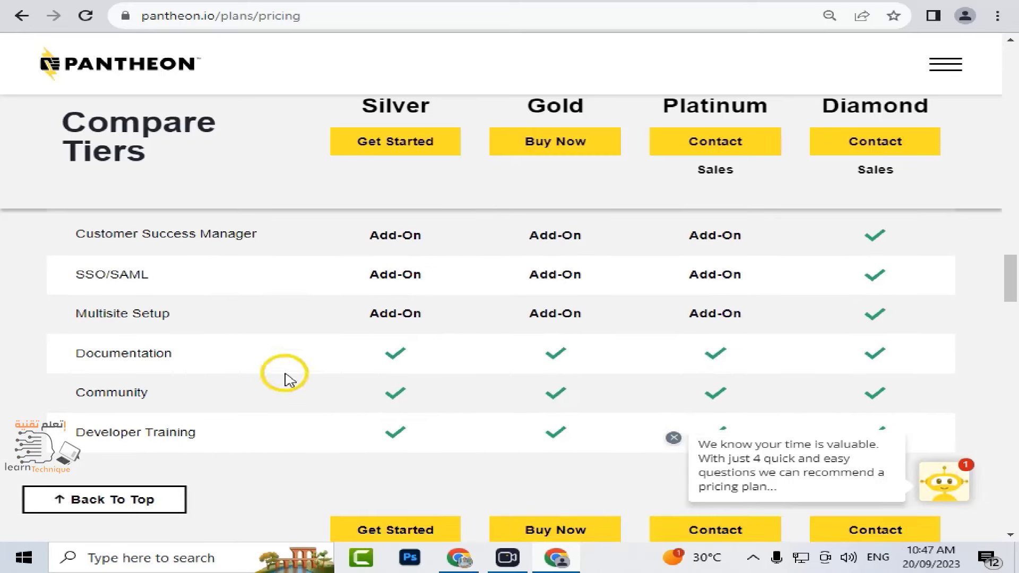
scroll(341, 451, "down", 2)
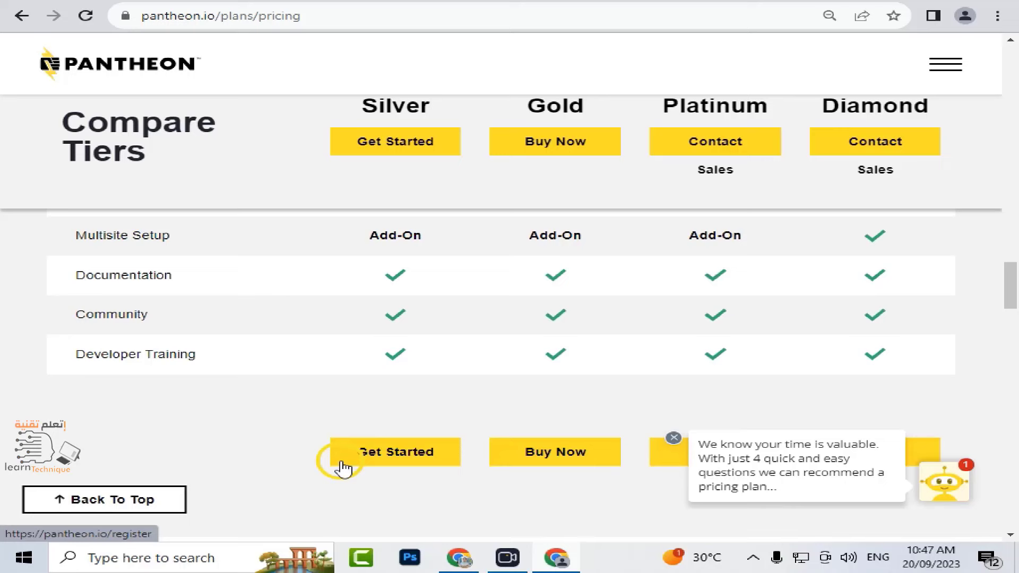
left_click(369, 454)
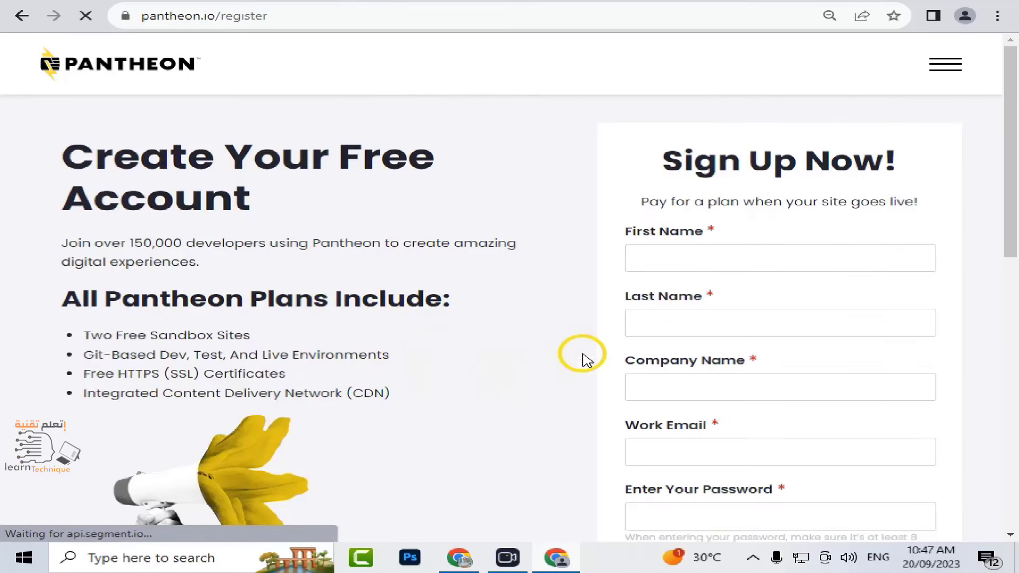
- Look through the registration form and country list, then sign up with a Google account
scroll(732, 202, "down", 1)
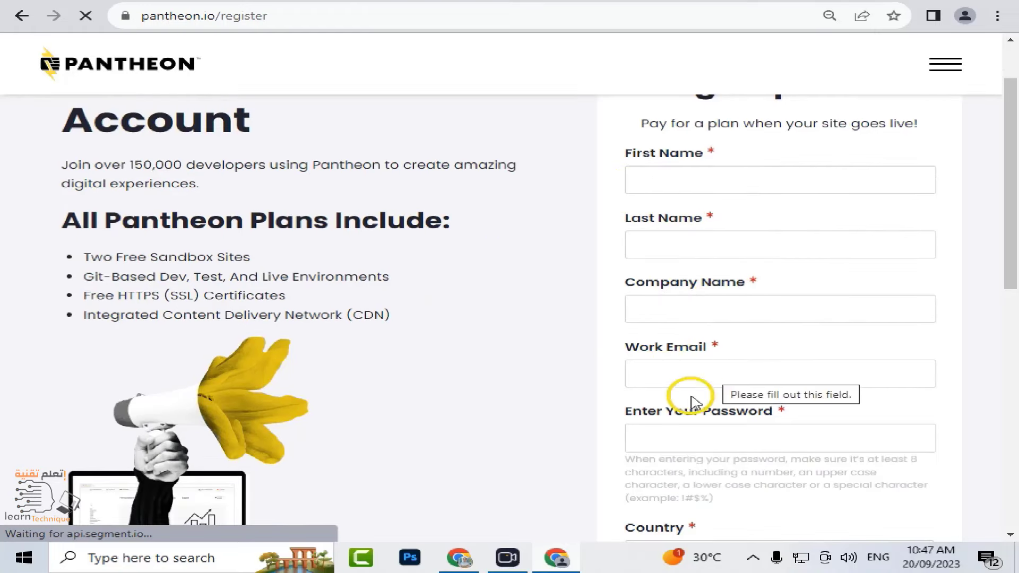
scroll(729, 408, "down", 3)
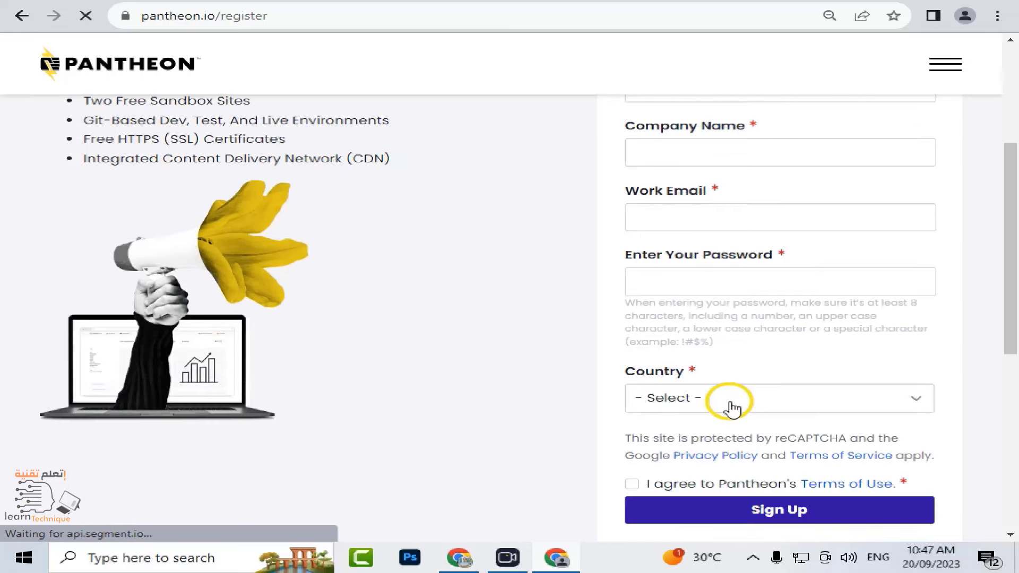
left_click(727, 403)
scroll(740, 186, "down", 10)
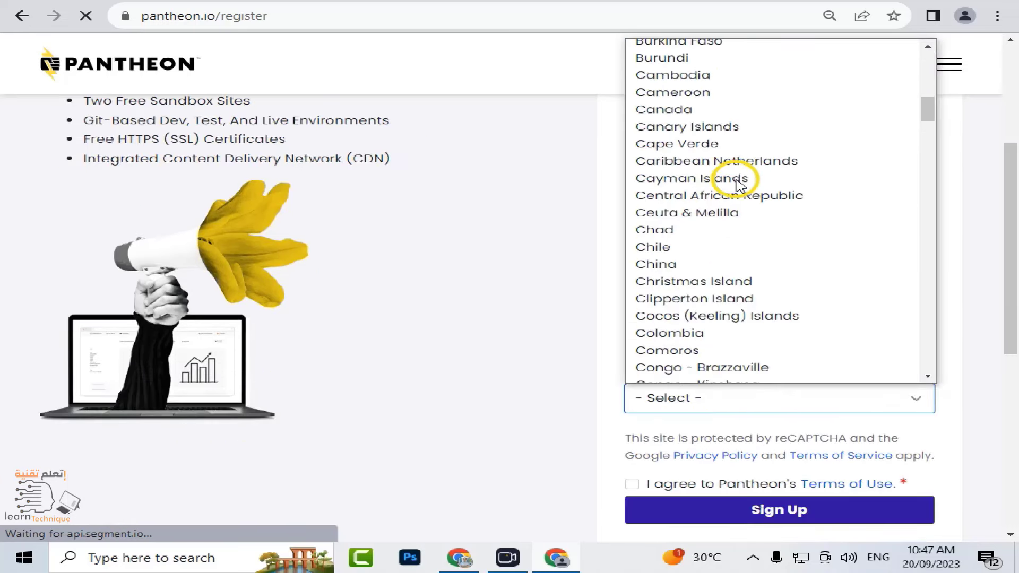
scroll(740, 186, "down", 5)
scroll(659, 311, "down", 5)
left_click(516, 346)
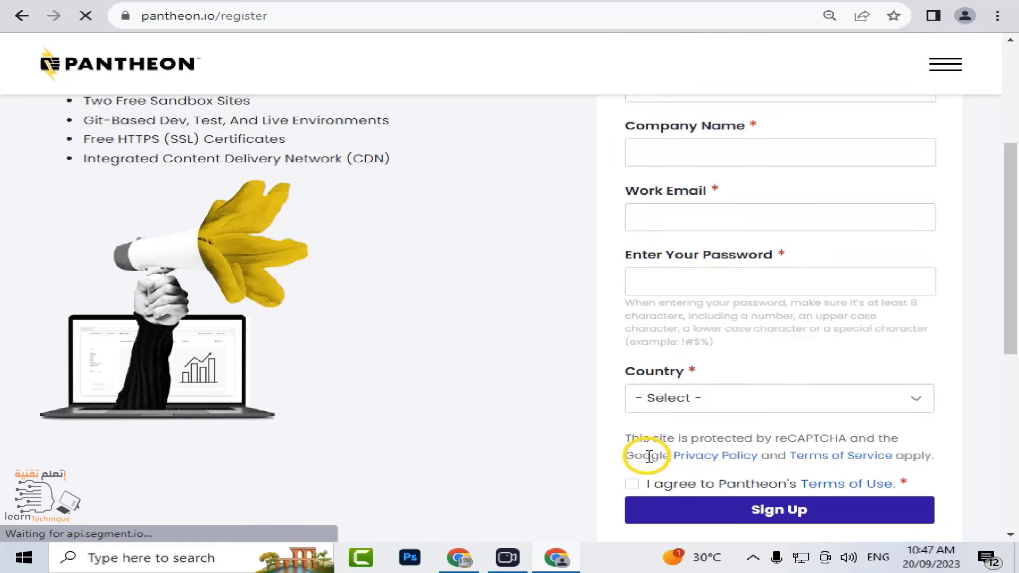
scroll(640, 487, "down", 3)
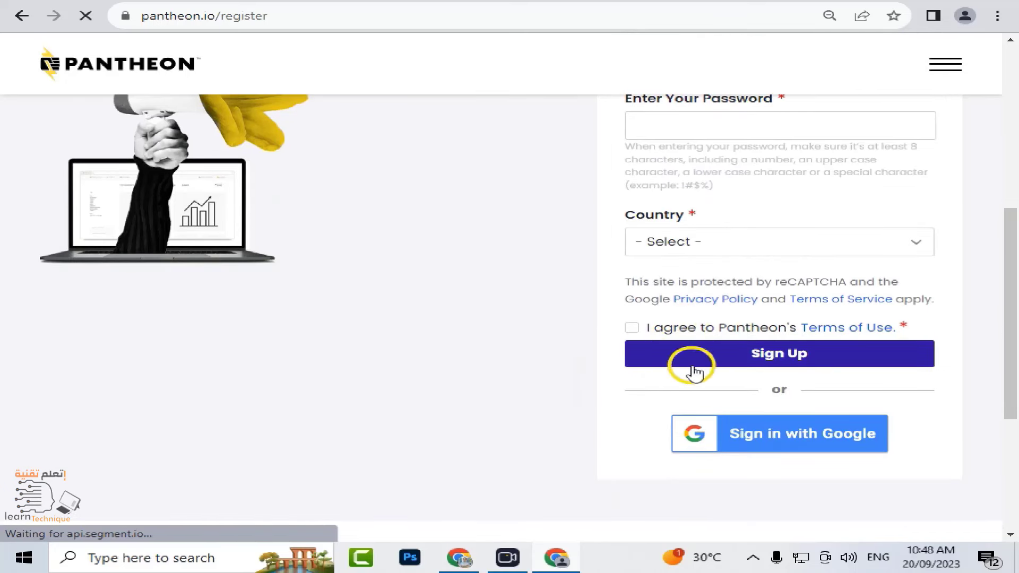
left_click(750, 443)
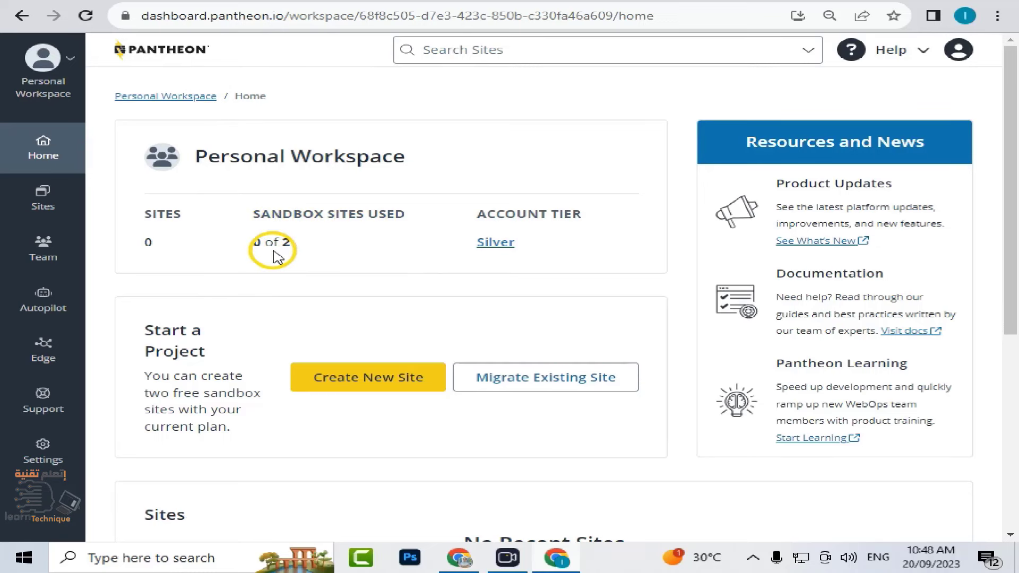
- Start creating a new site with WordPress as its platform
scroll(312, 264, "down", 1)
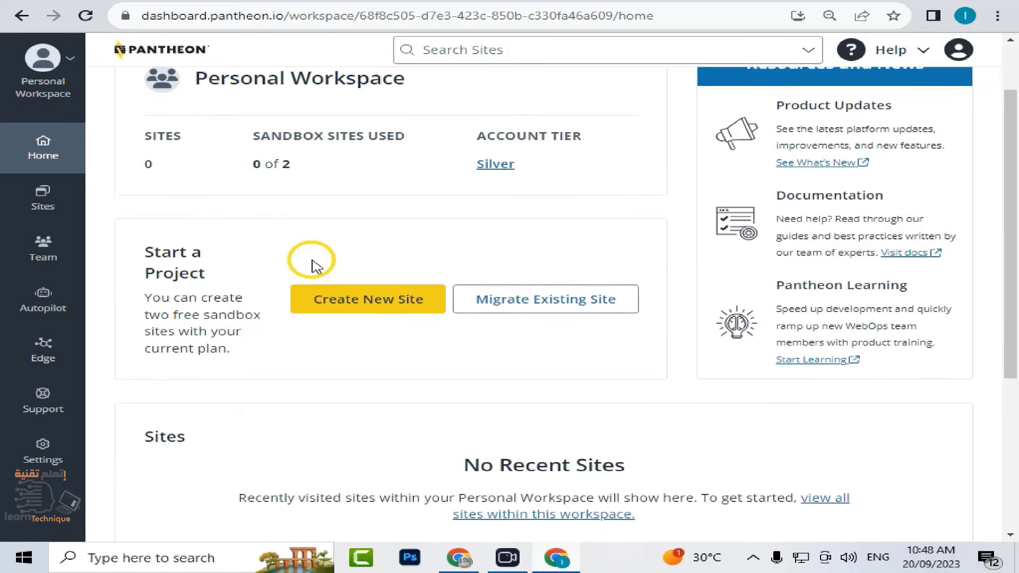
scroll(119, 252, "up", 1)
left_click(350, 386)
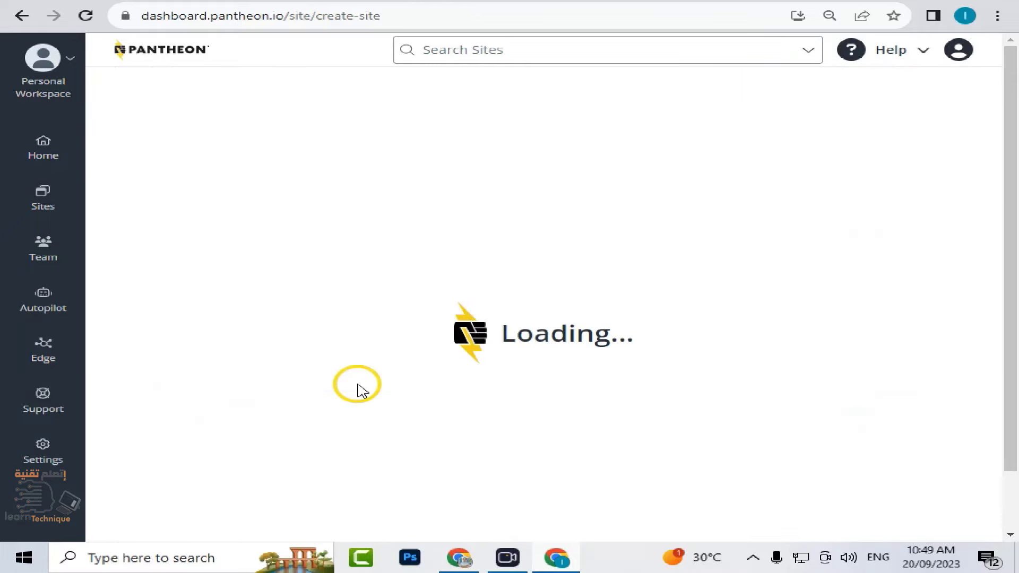
left_click(535, 337)
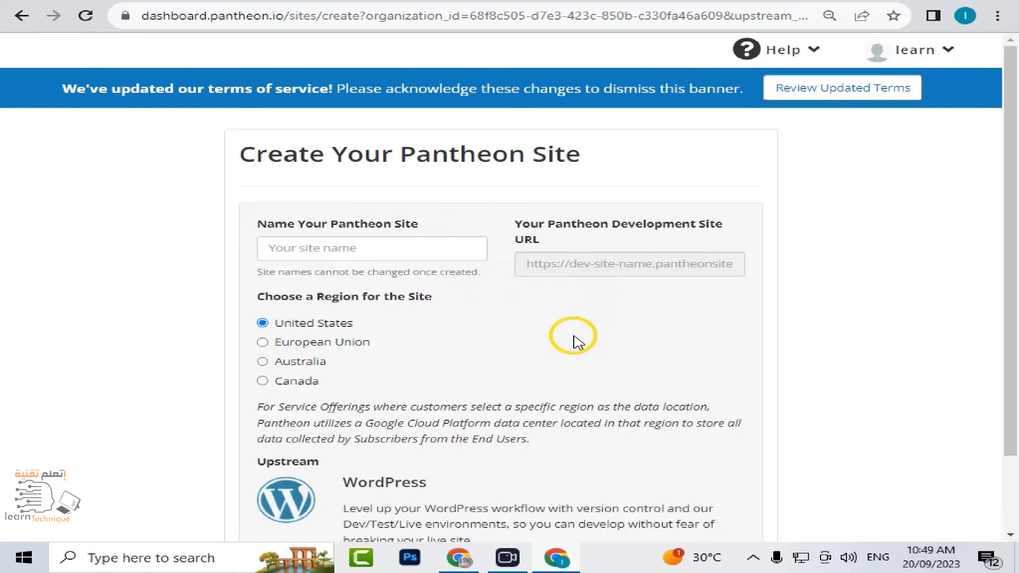
- Name the site learntechno and keep the United States region
scroll(567, 340, "down", 2)
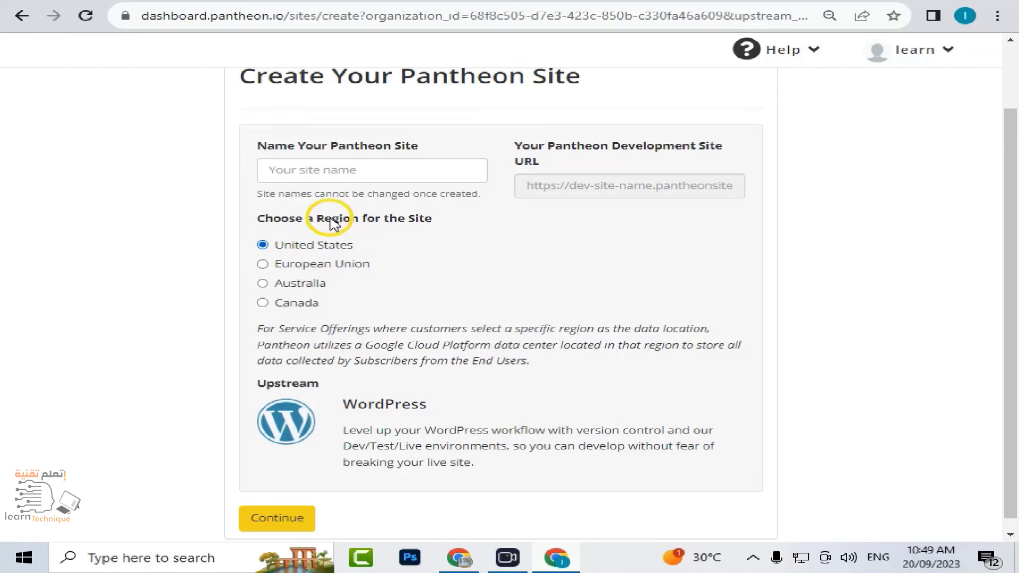
left_click(325, 169)
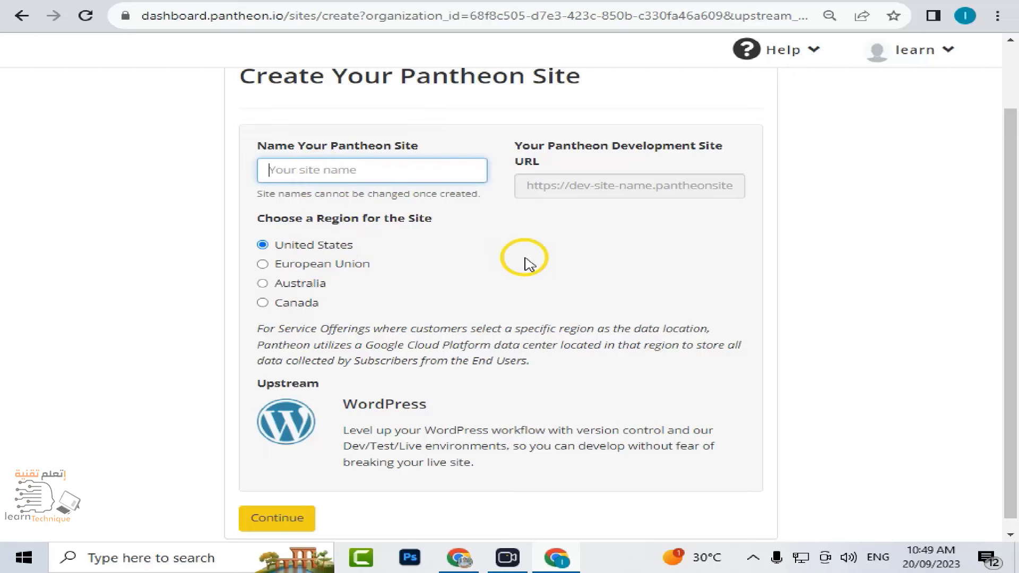
type("learntechno")
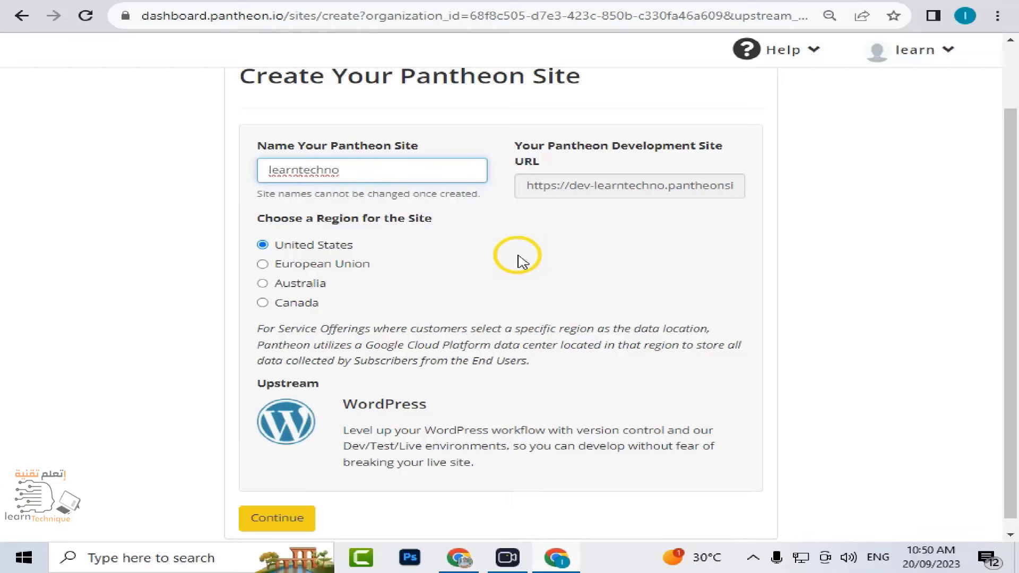
scroll(517, 257, "down", 1)
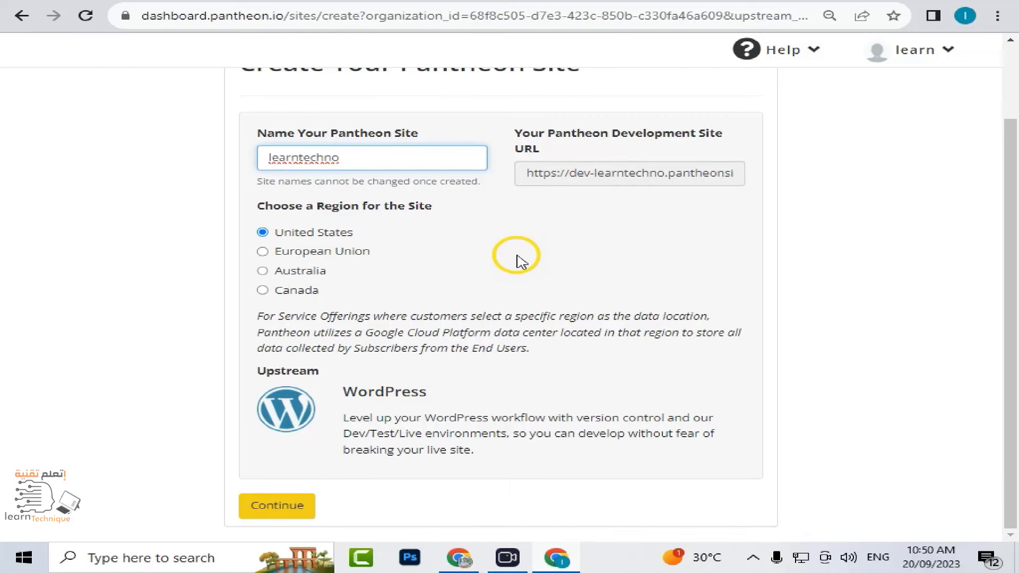
- Create the learntechno site, then go from its dashboard to the WordPress Site Admin
left_click(305, 508)
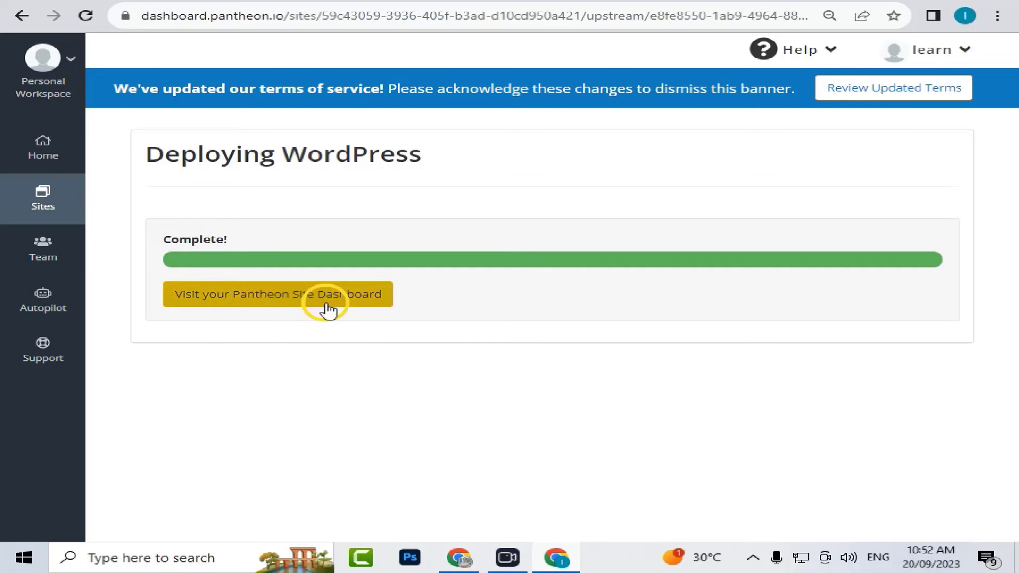
left_click(231, 296)
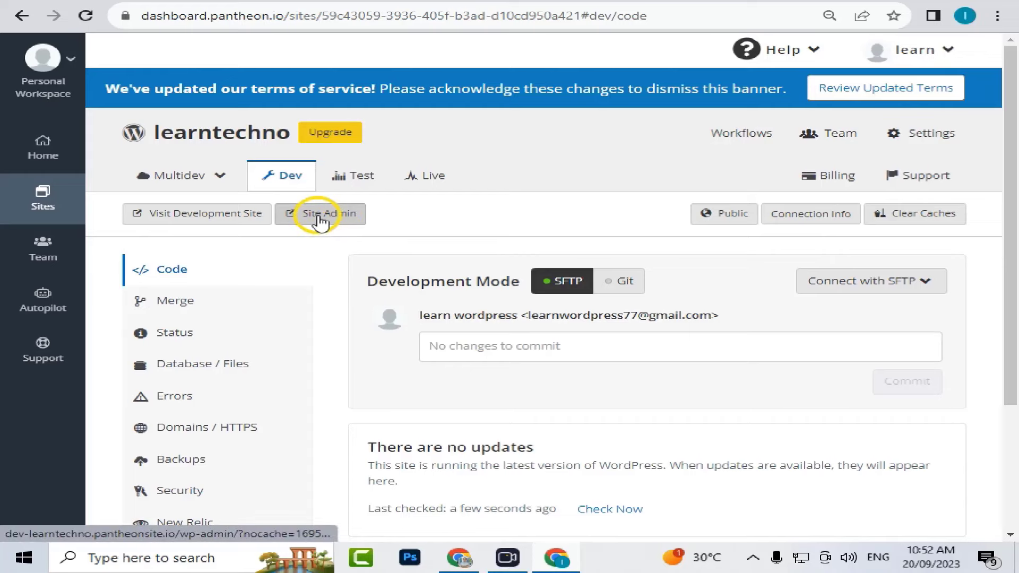
left_click(320, 217)
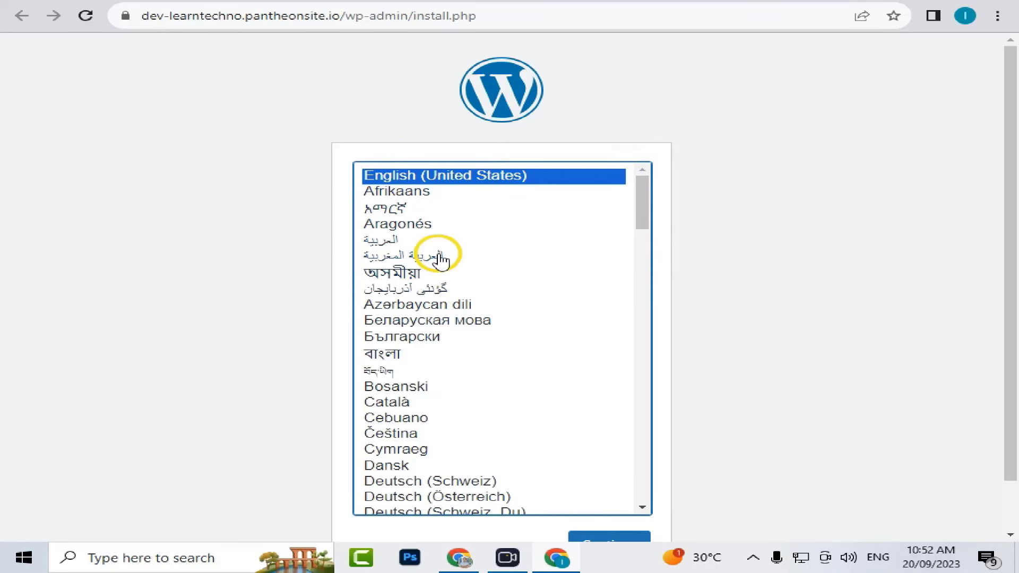
- Keep English as the installer language and enter title learn techno and username admin
scroll(711, 381, "down", 1)
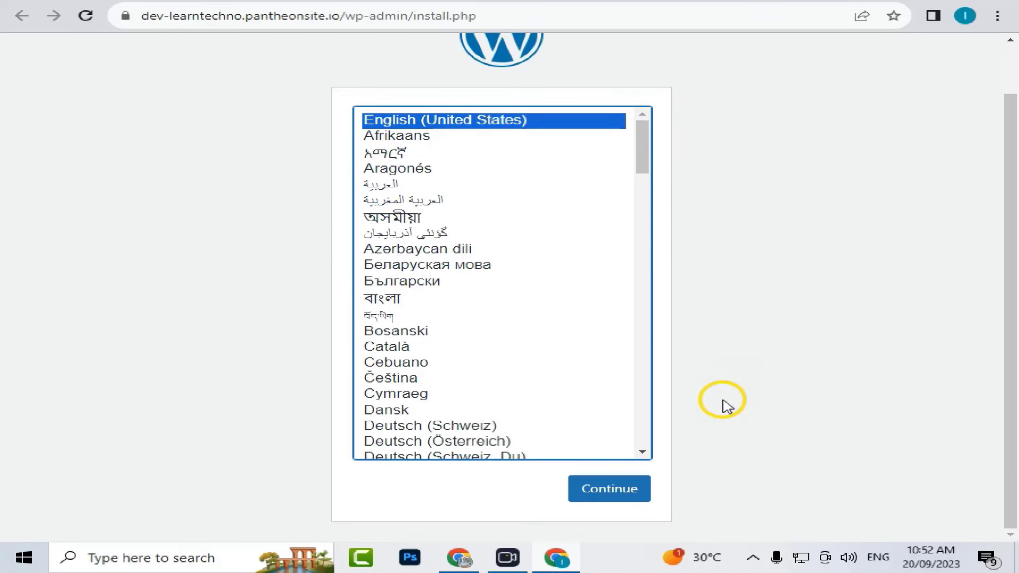
left_click(616, 500)
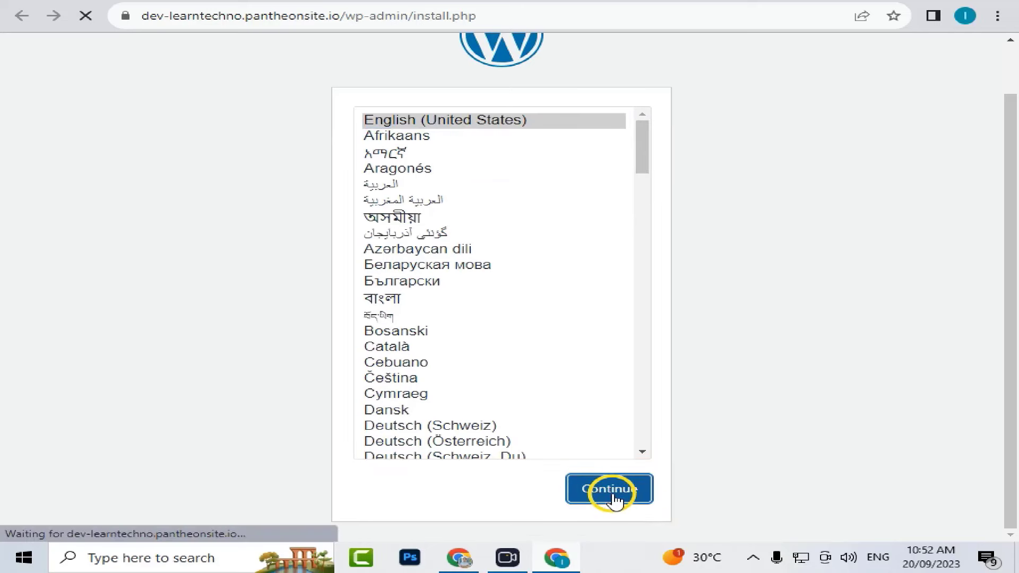
scroll(362, 164, "down", 3)
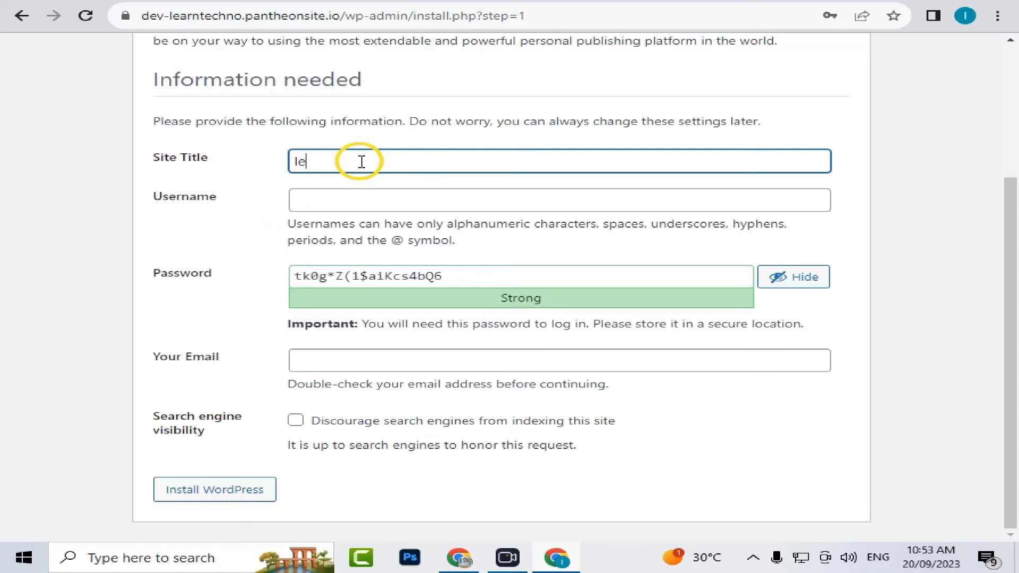
left_click(345, 203)
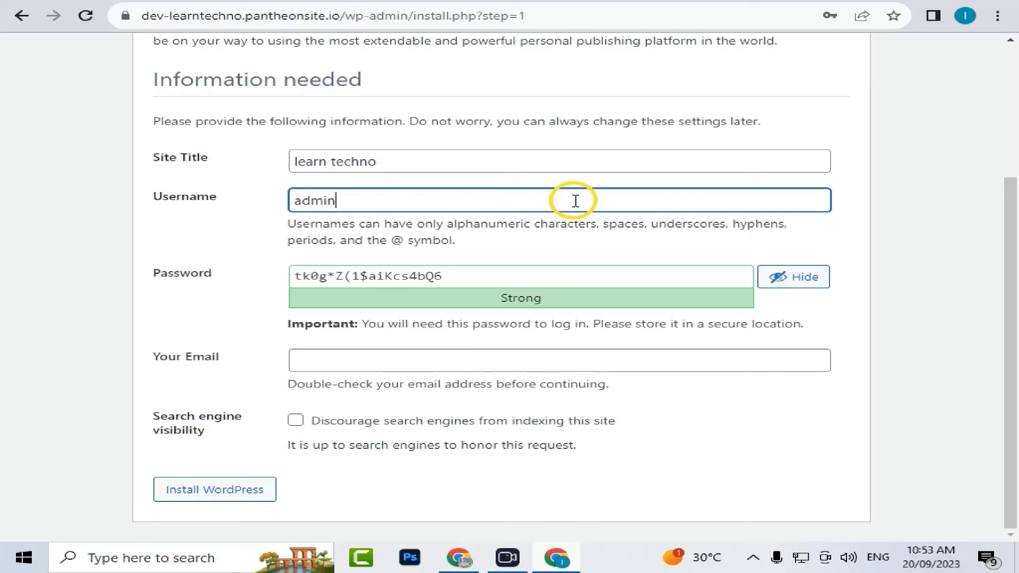
- Replace the generated password with a custom one and fill in the saved contact e-mail
left_click(455, 275)
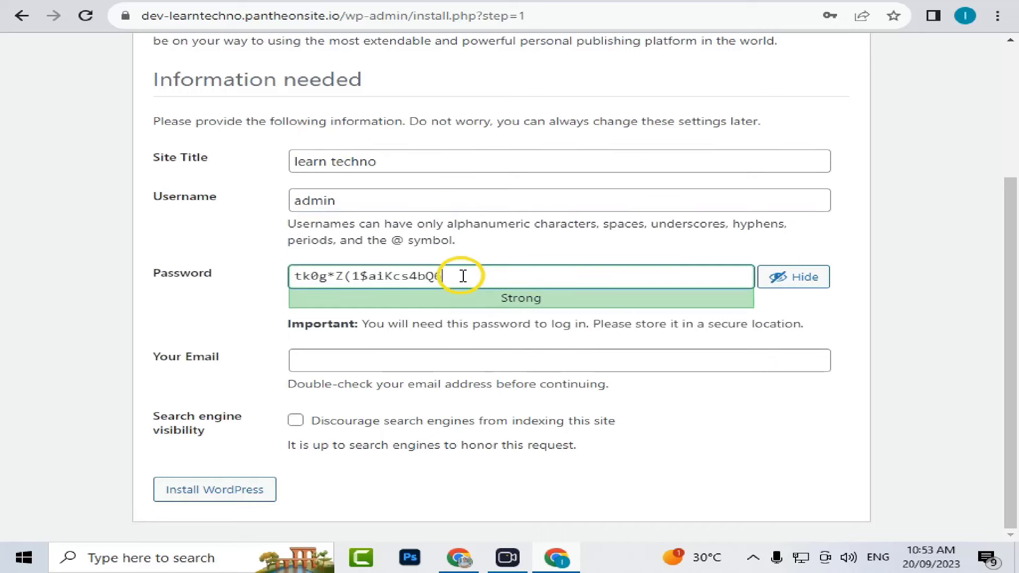
double_click(454, 275)
left_click(794, 276)
double_click(372, 264)
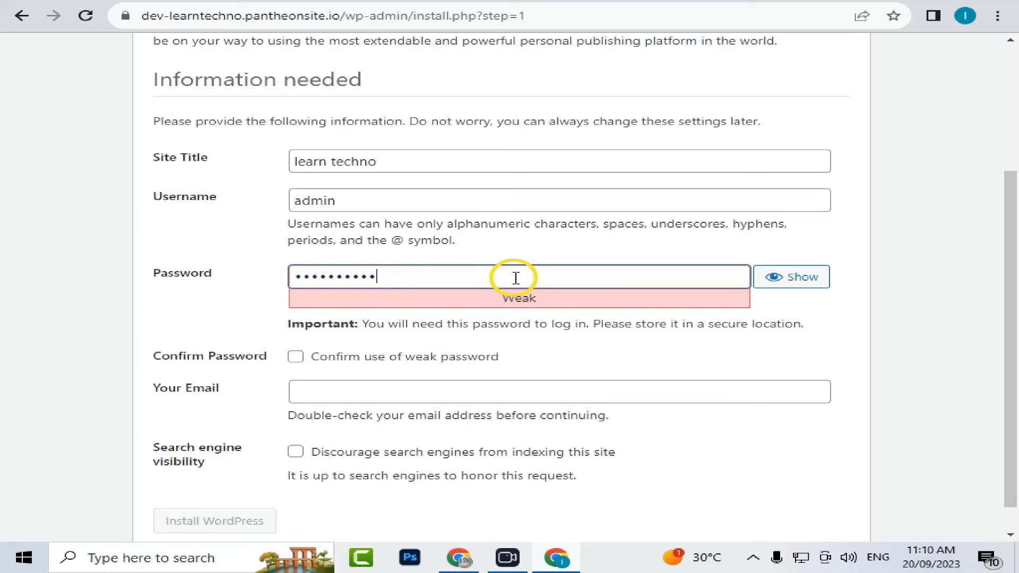
key("BackSpace")
key("BackSpace")
key("BackSpace")
key("BackSpace")
key("BackSpace")
key("BackSpace")
key("BackSpace")
key("BackSpace")
key("BackSpace")
key("BackSpace")
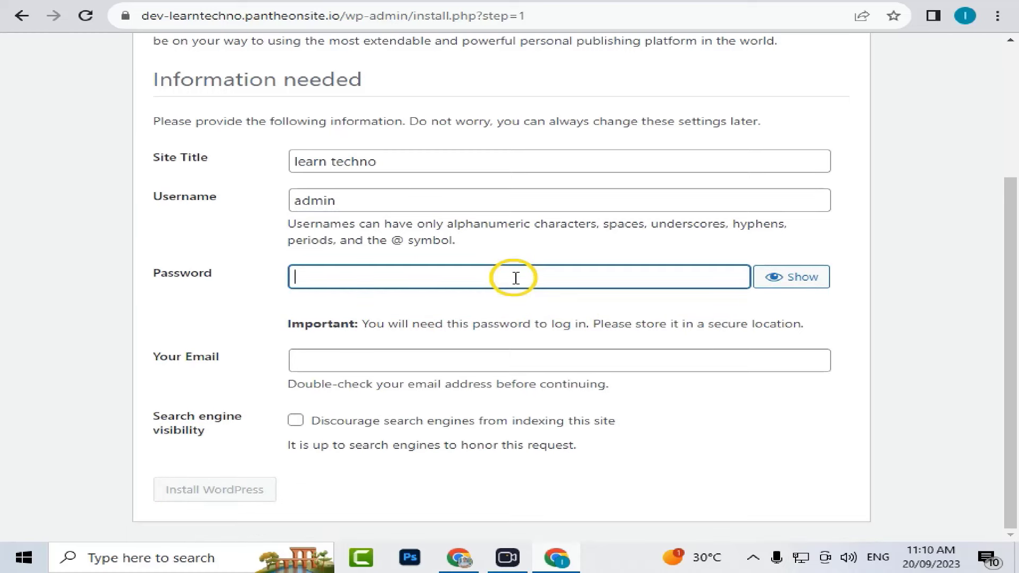
type("admin@12")
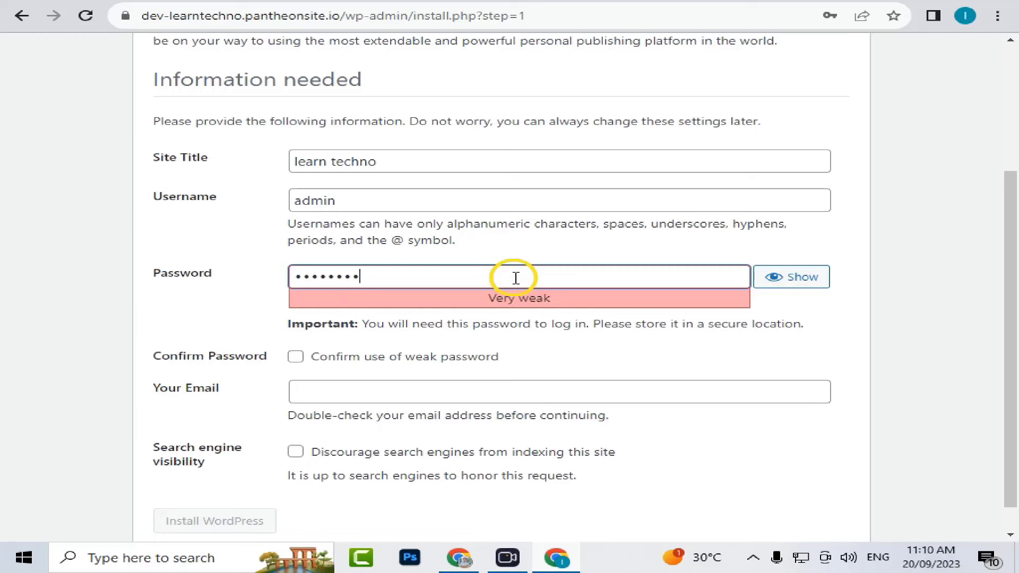
type("345")
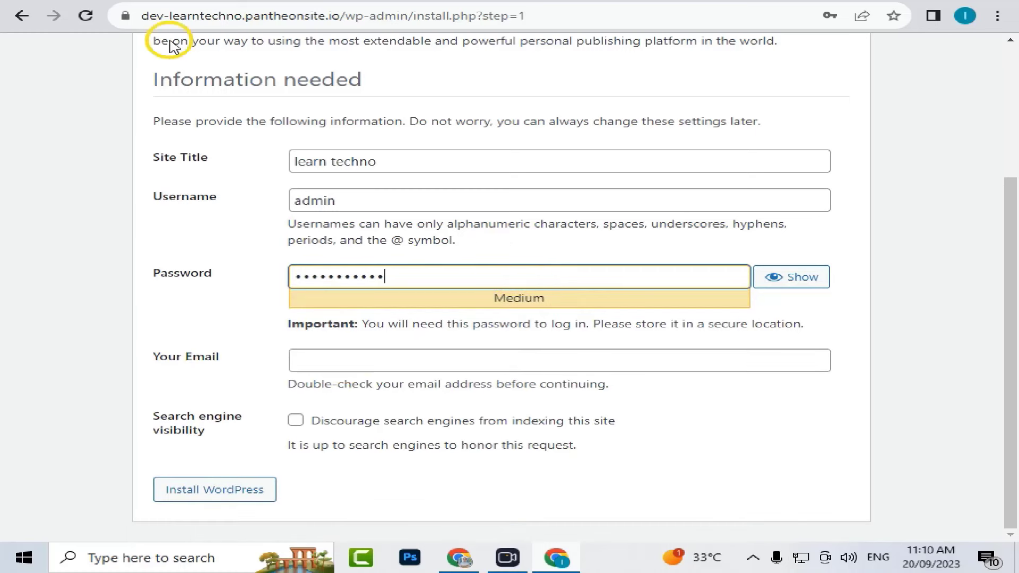
left_click(356, 357)
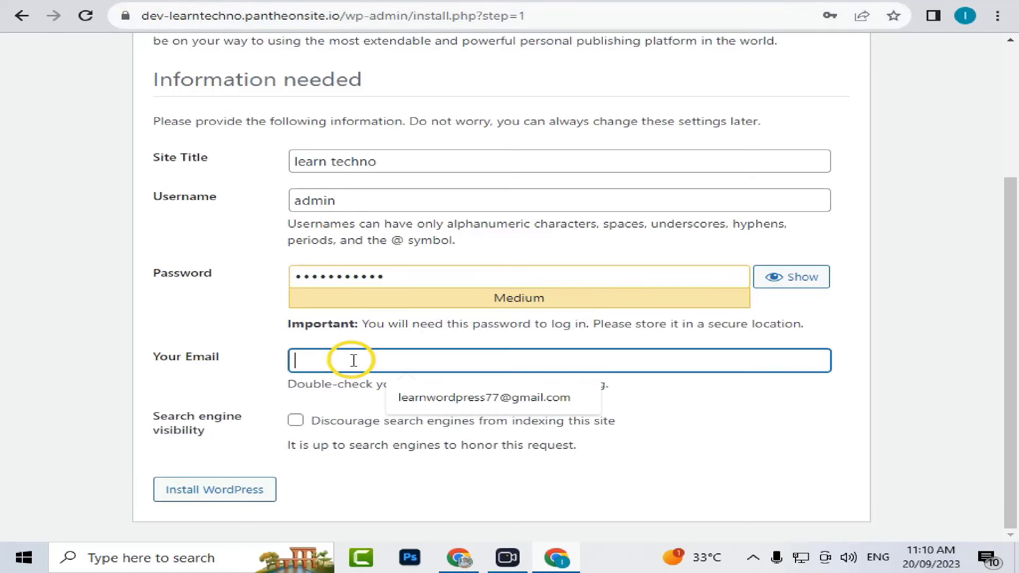
left_click(539, 405)
- Translate the installer page into Arabic, then switch it back to English
mouse_move(492, 540)
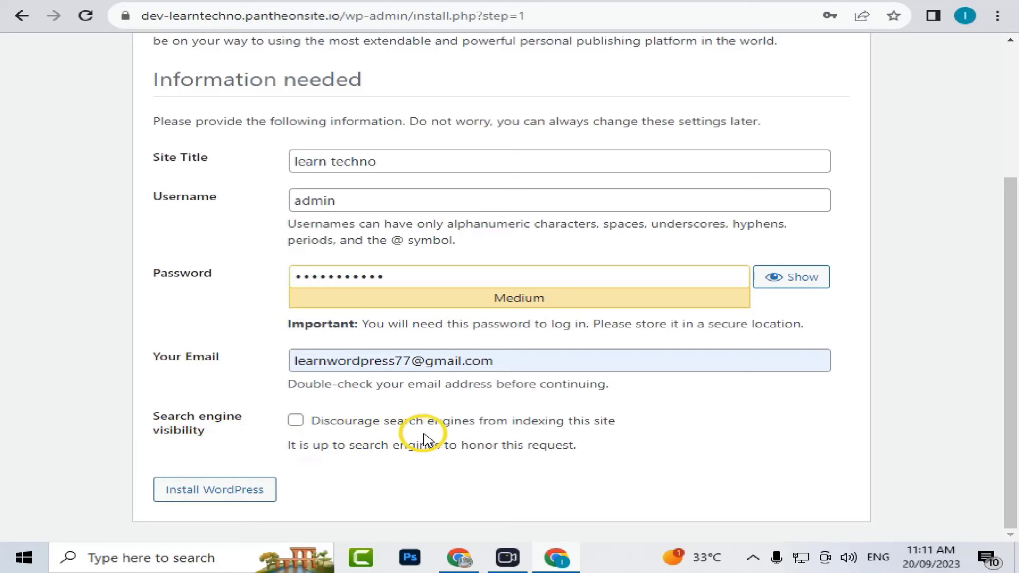
right_click(508, 461)
left_click(583, 405)
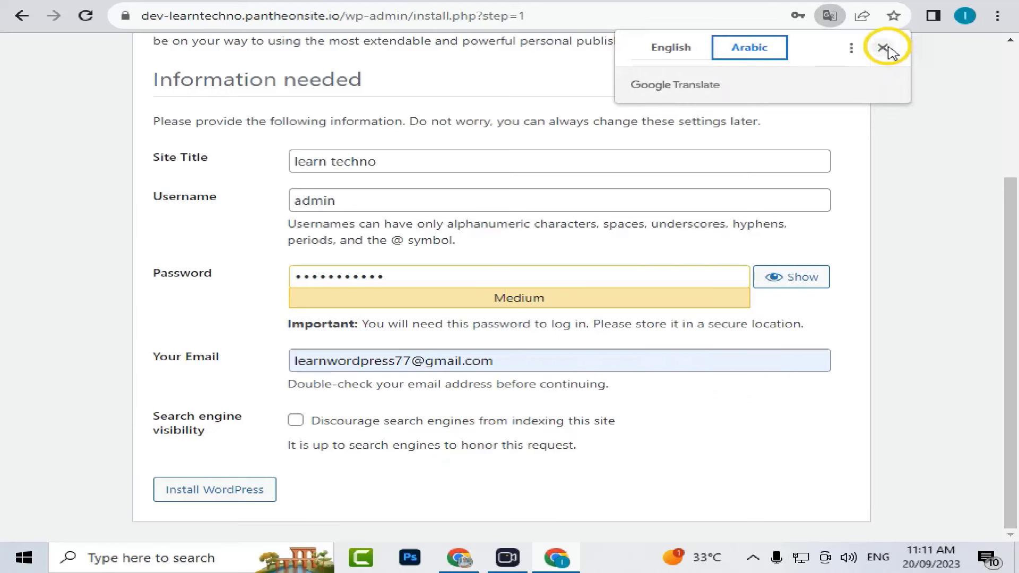
left_click(883, 47)
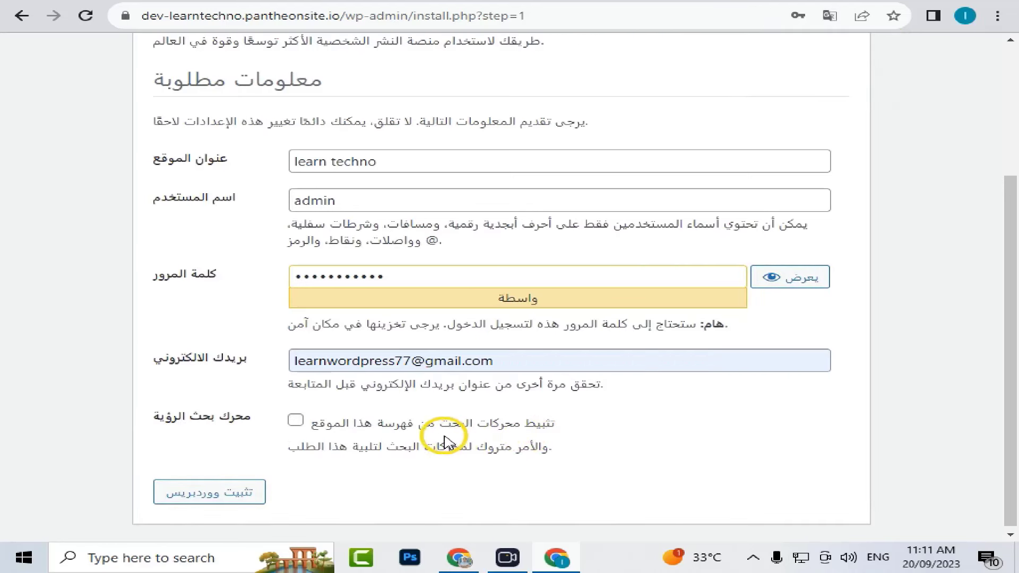
scroll(397, 446, "down", 1)
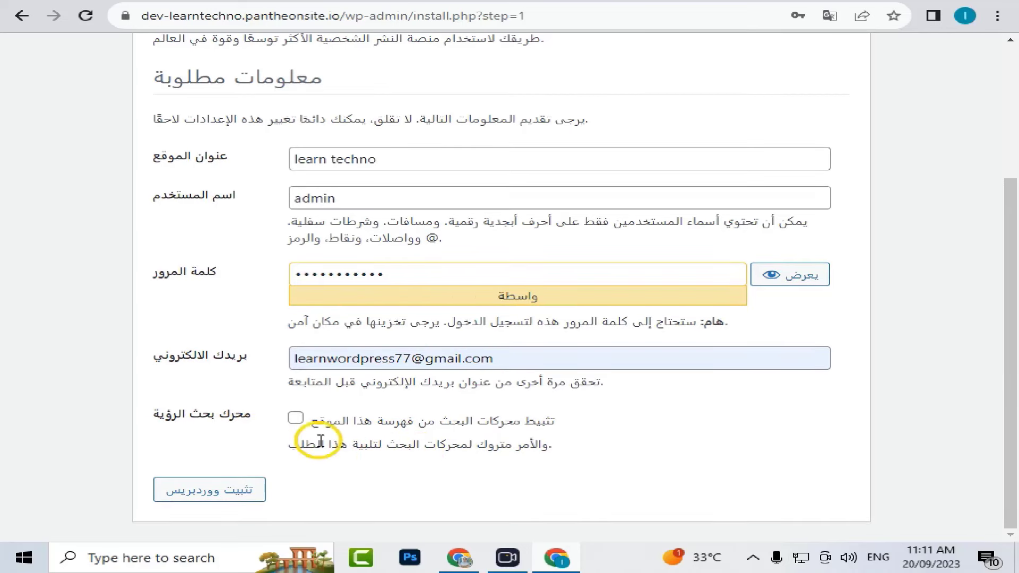
left_click(829, 16)
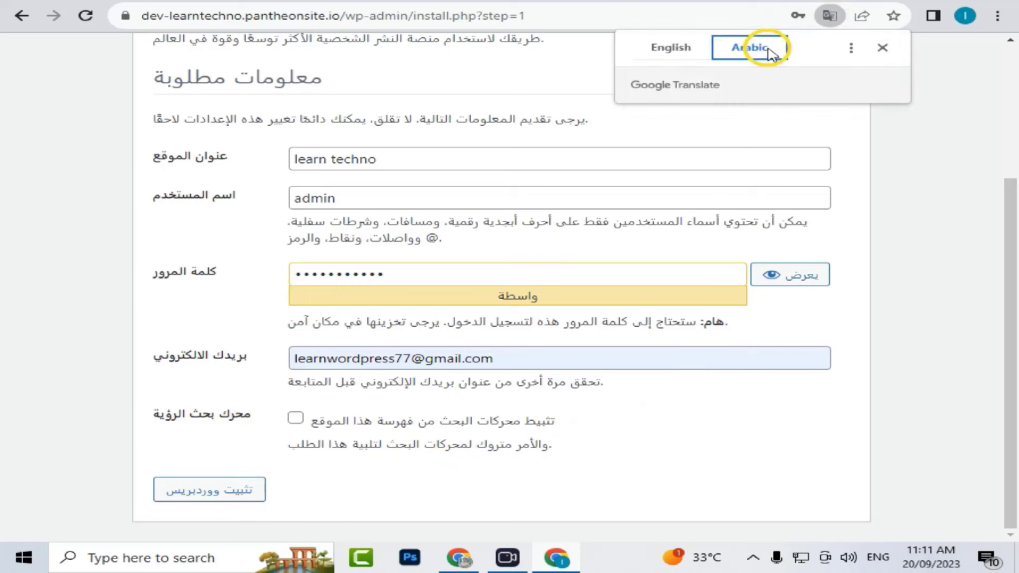
left_click(671, 47)
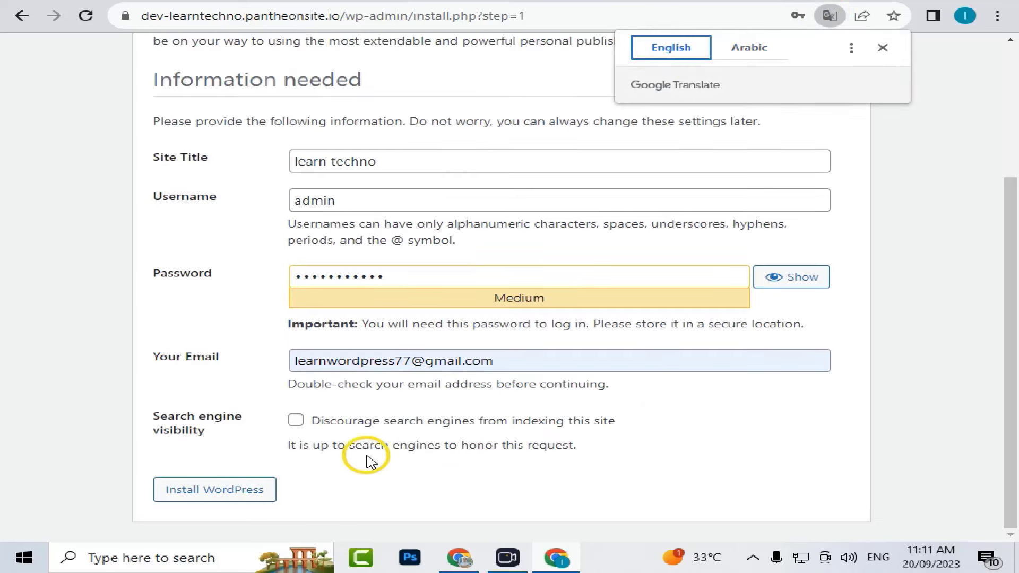
- Install WordPress and log in as admin, dismissing Chrome's save-password prompt
left_click(240, 498)
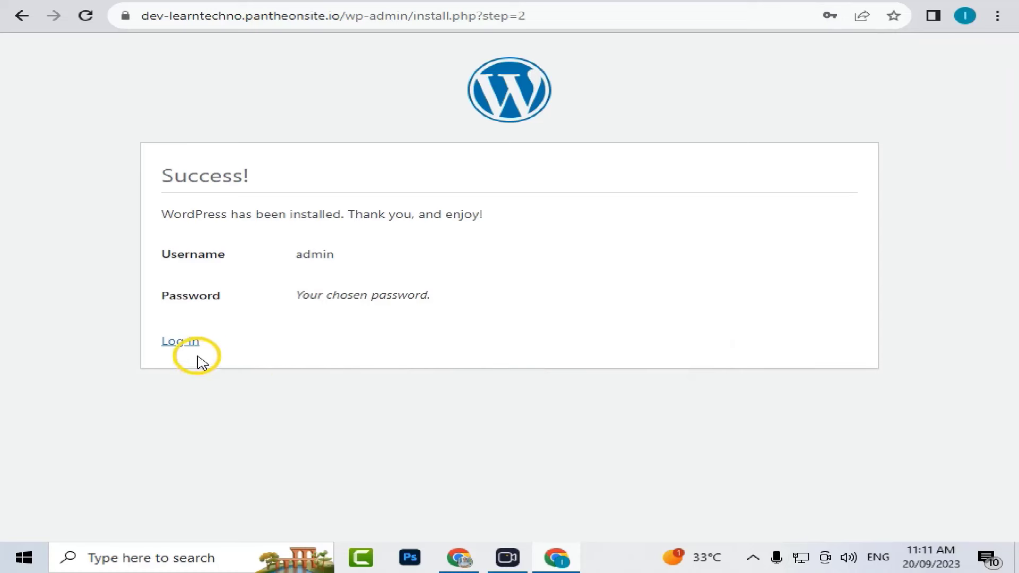
left_click(183, 341)
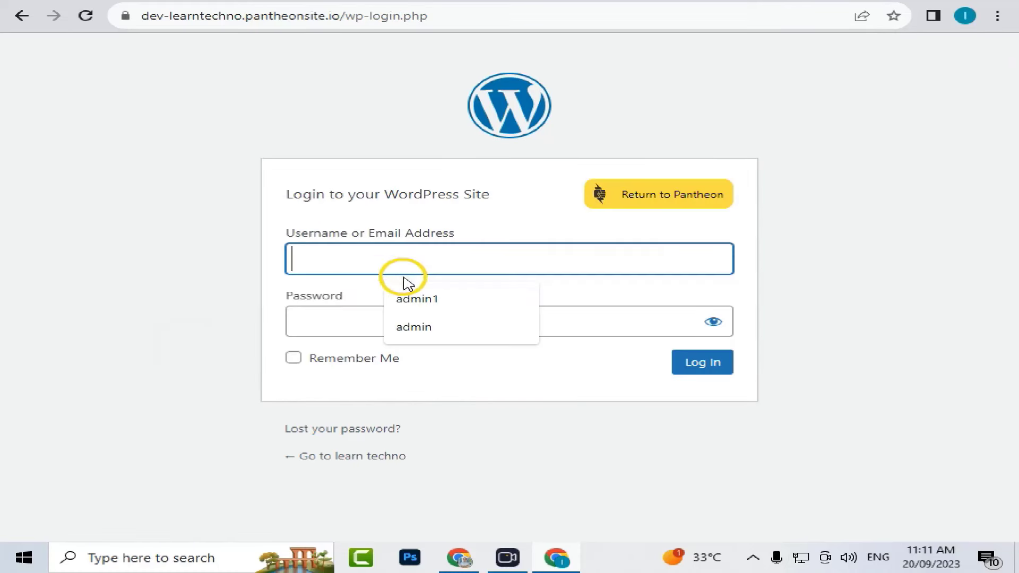
left_click(421, 327)
left_click(353, 317)
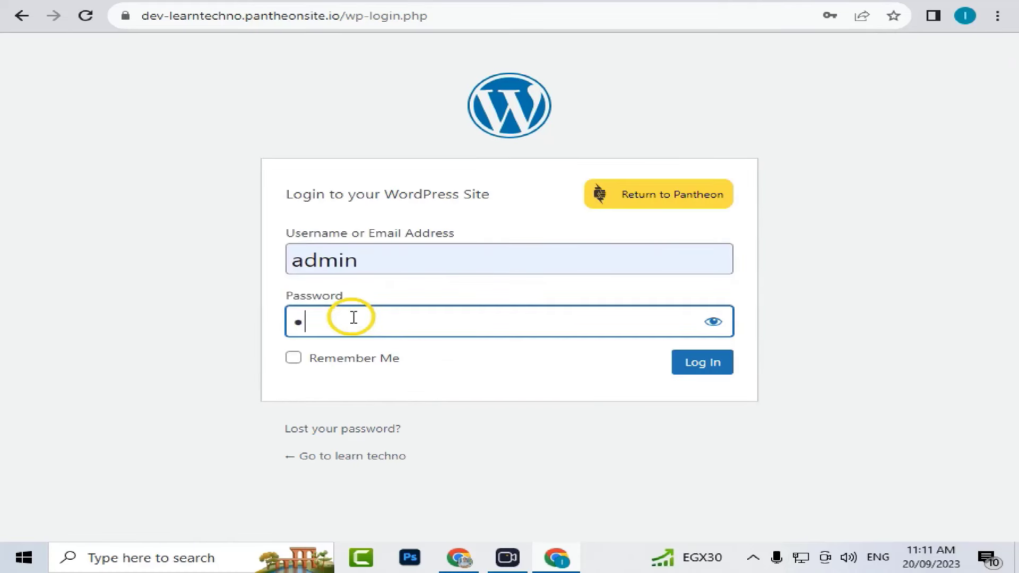
type("••••••••••••")
left_click(714, 366)
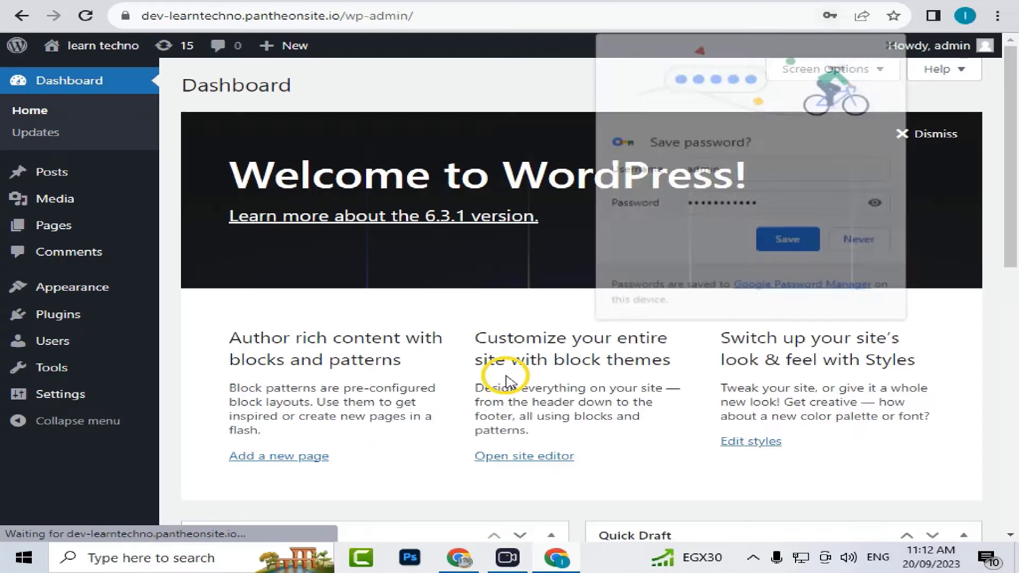
left_click(894, 42)
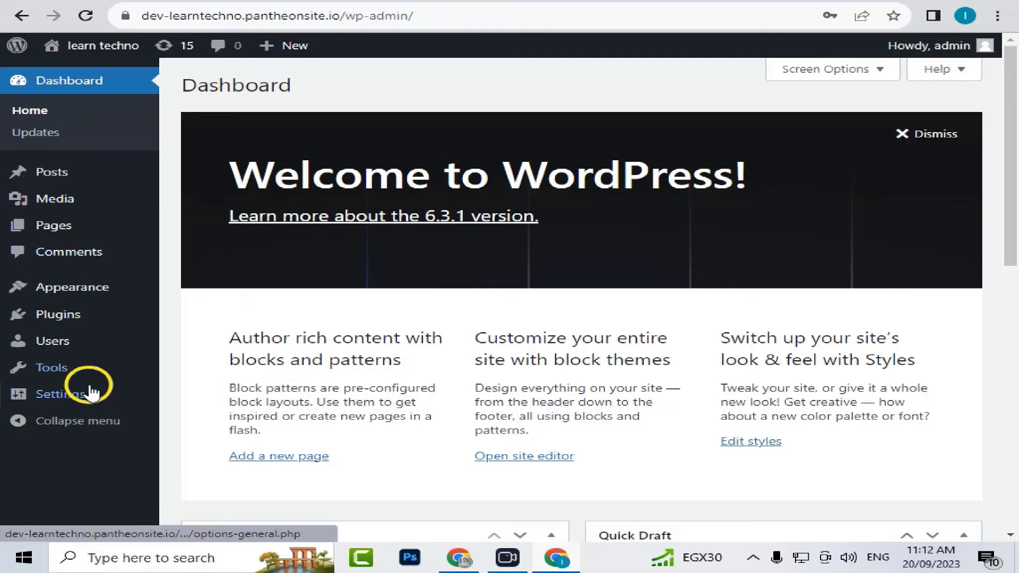
- In Settings > General, set Site Language to العربية (Arabic) and save the changes
left_click(79, 404)
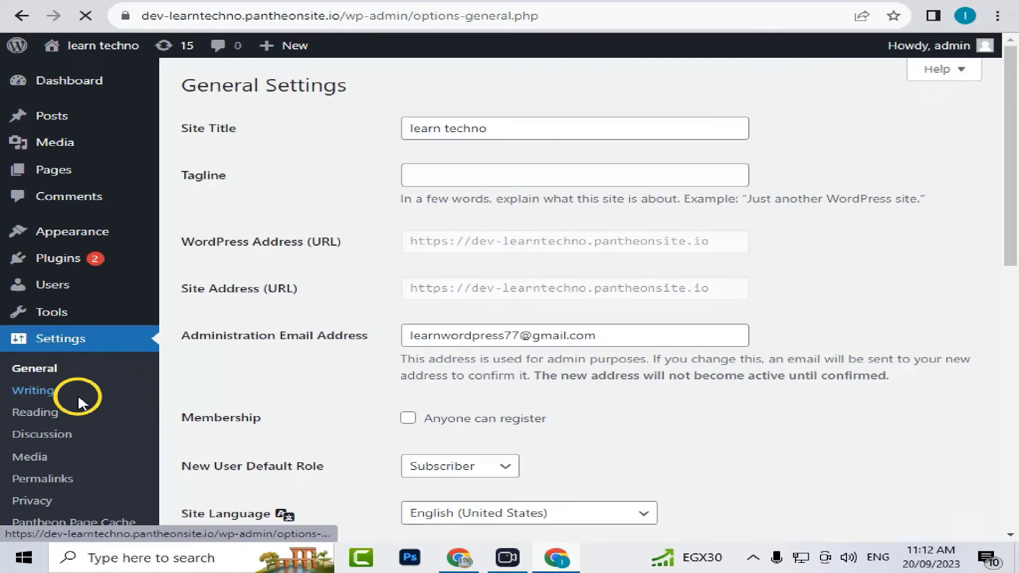
scroll(414, 350, "down", 5)
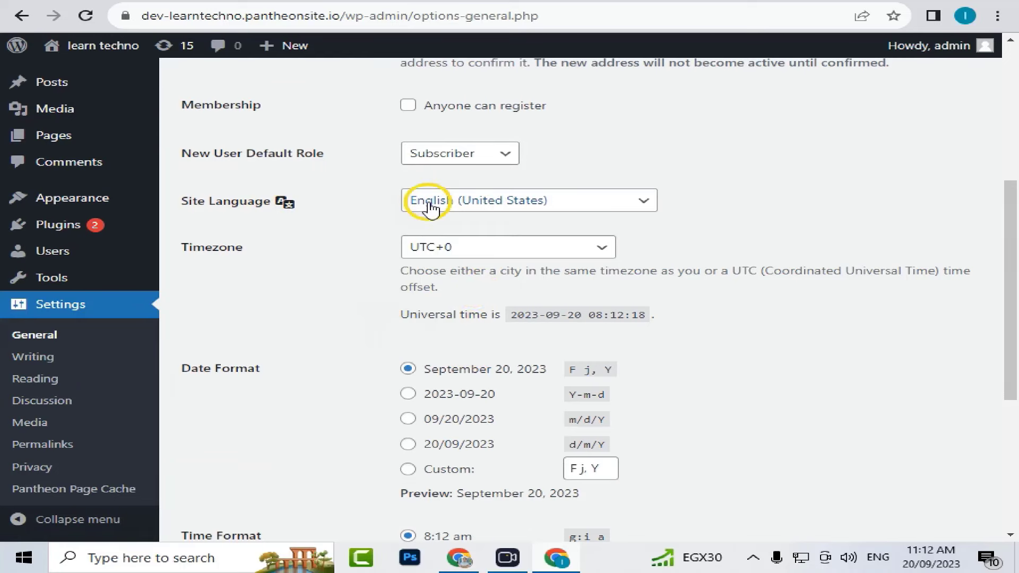
left_click(502, 204)
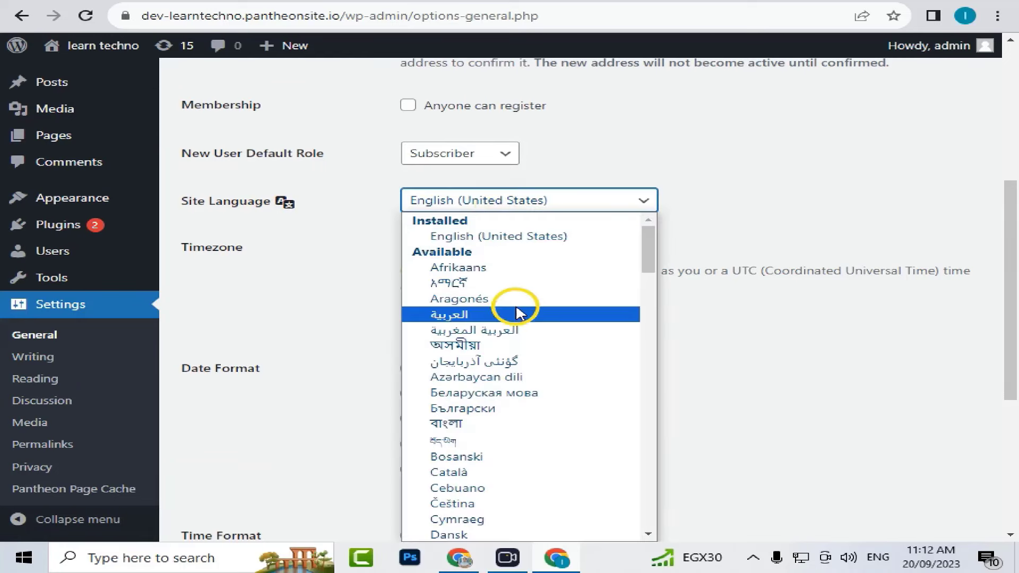
left_click(516, 298)
scroll(352, 281, "down", 5)
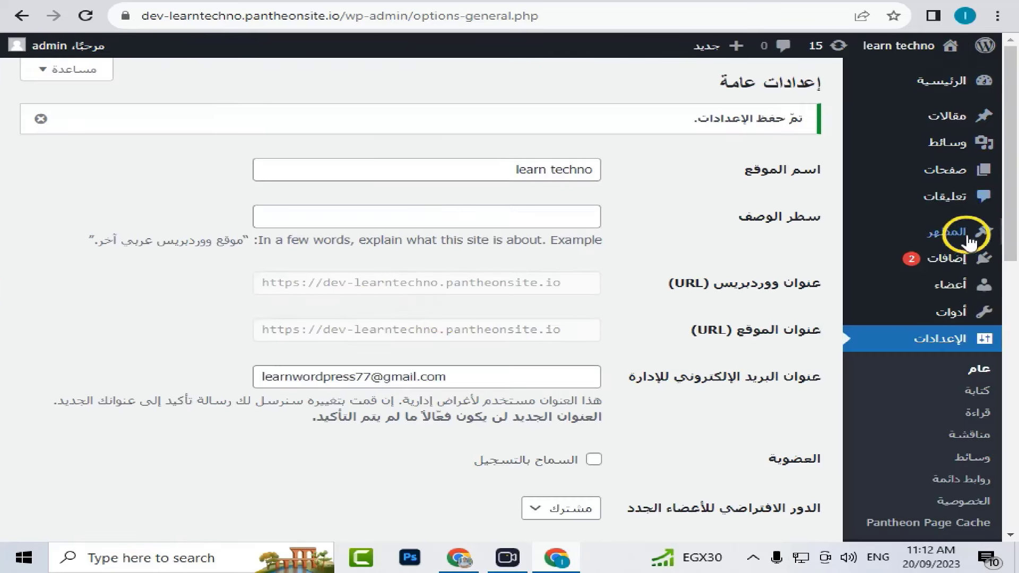
mouse_move(966, 285)
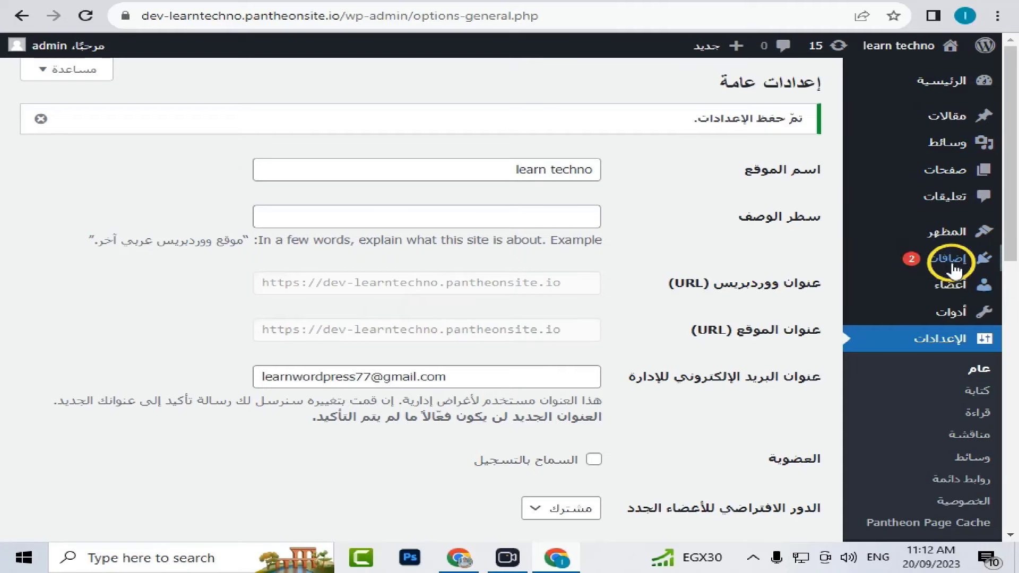
- Bulk-delete the inactive Akismet and Hello Dolly plugins
left_click(953, 269)
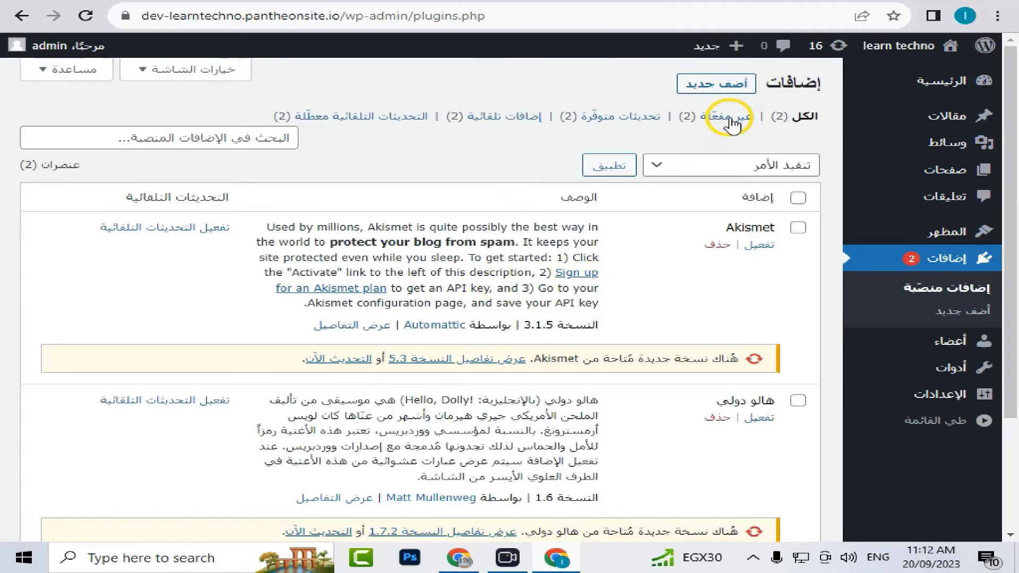
left_click(730, 122)
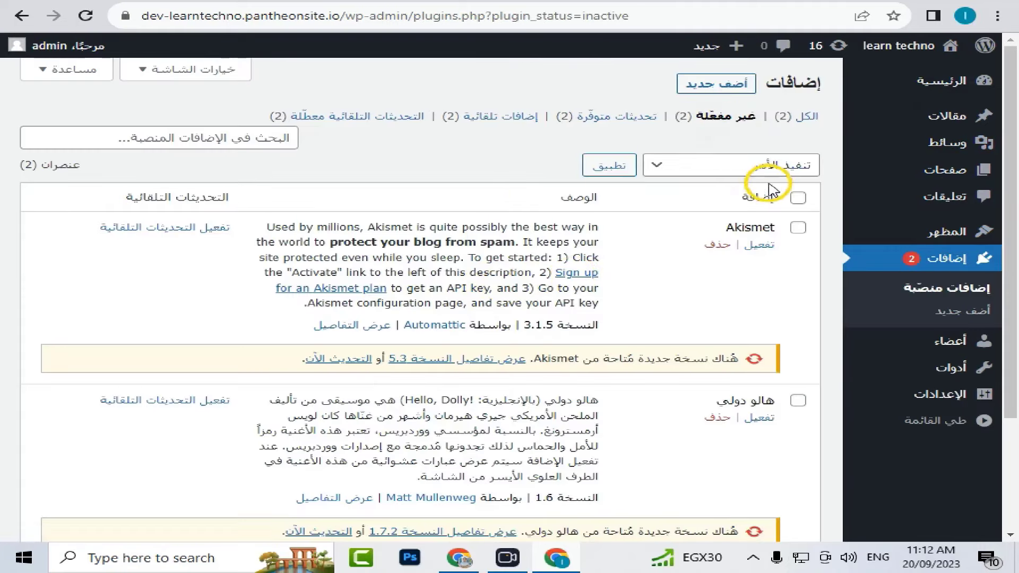
left_click(797, 201)
left_click(727, 166)
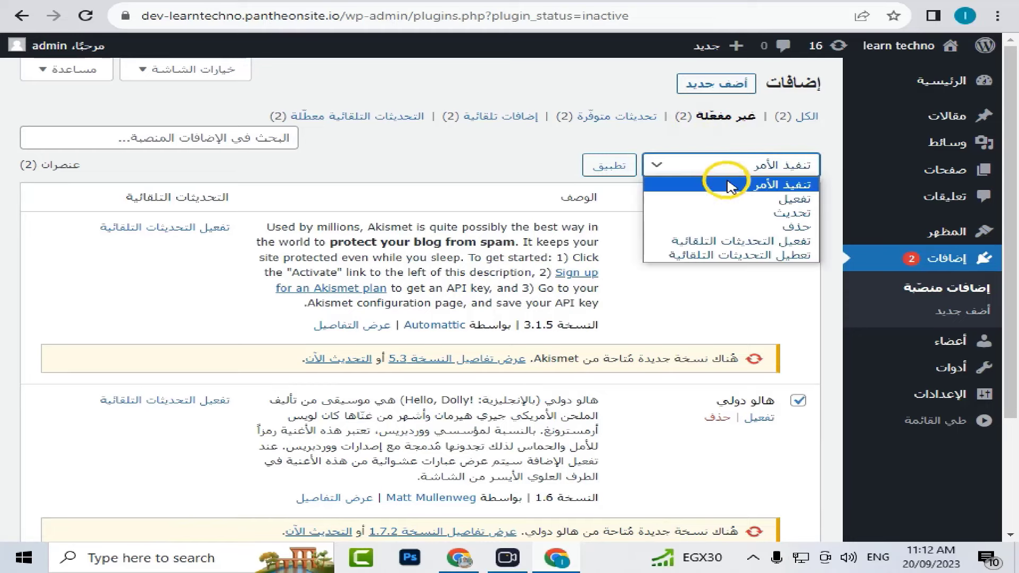
left_click(735, 227)
left_click(607, 165)
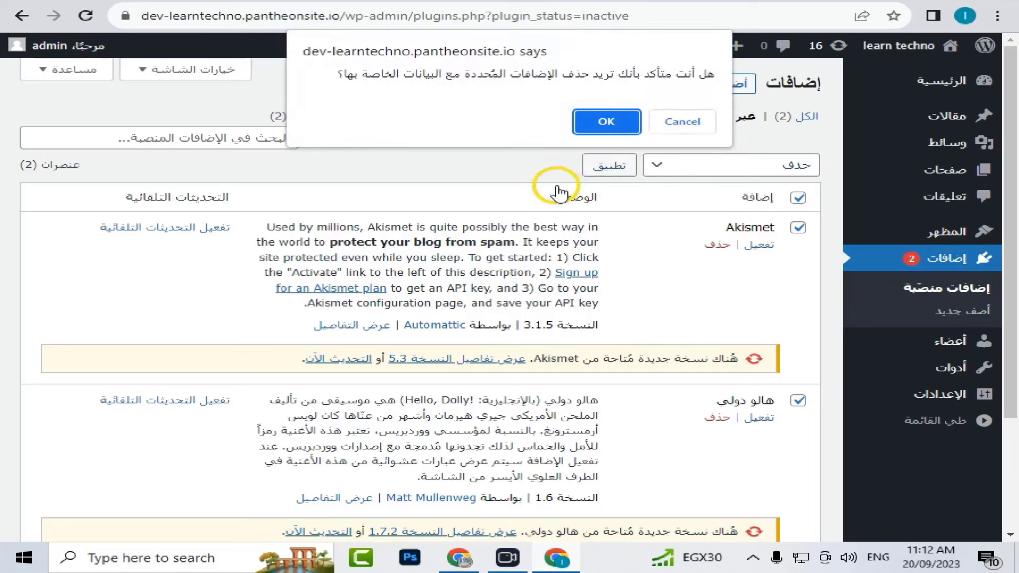
key("Return")
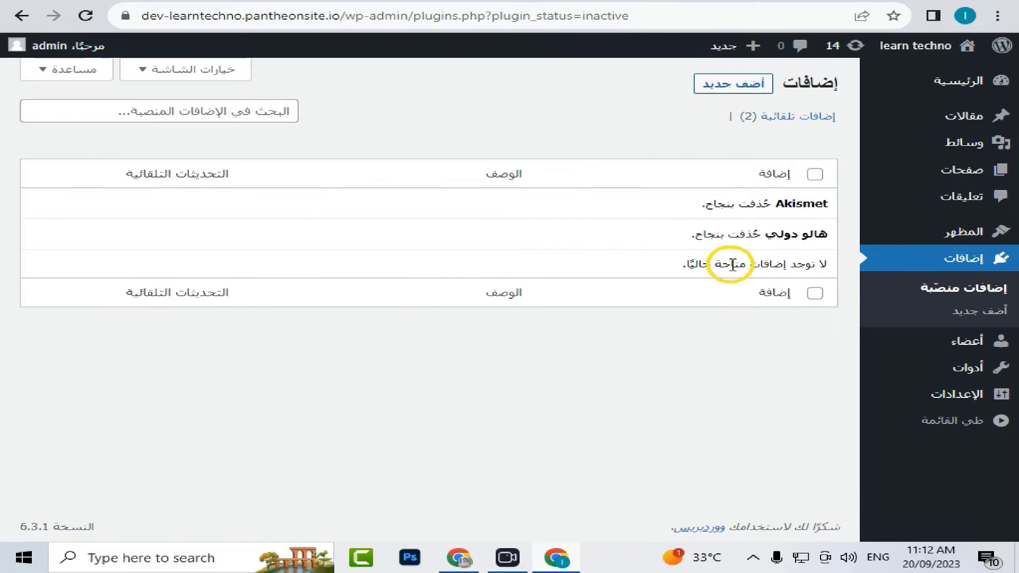
- Check the full and must-use plugin lists to confirm only the Pantheon plugins remain
left_click(936, 261)
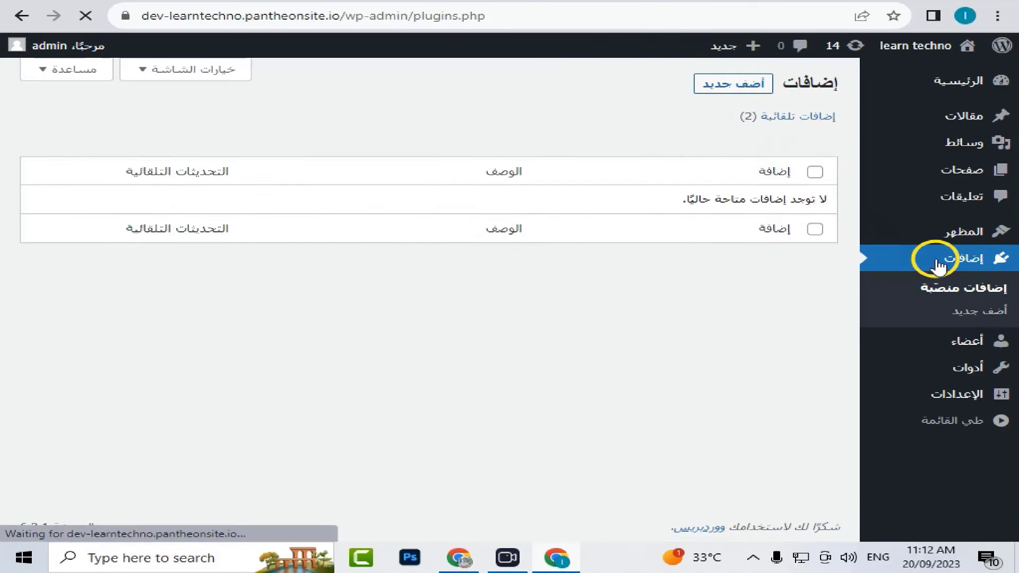
left_click(795, 119)
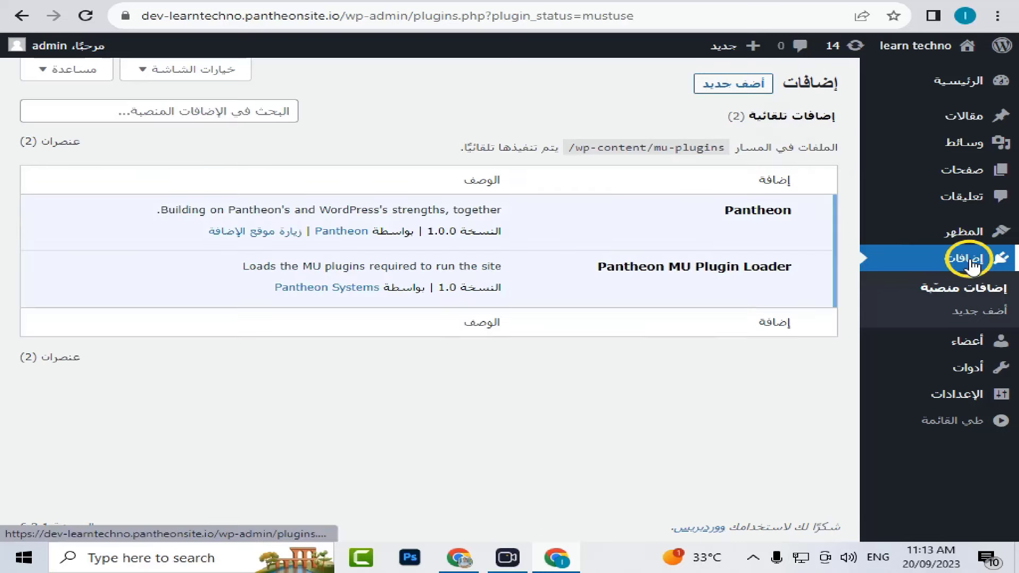
left_click(971, 261)
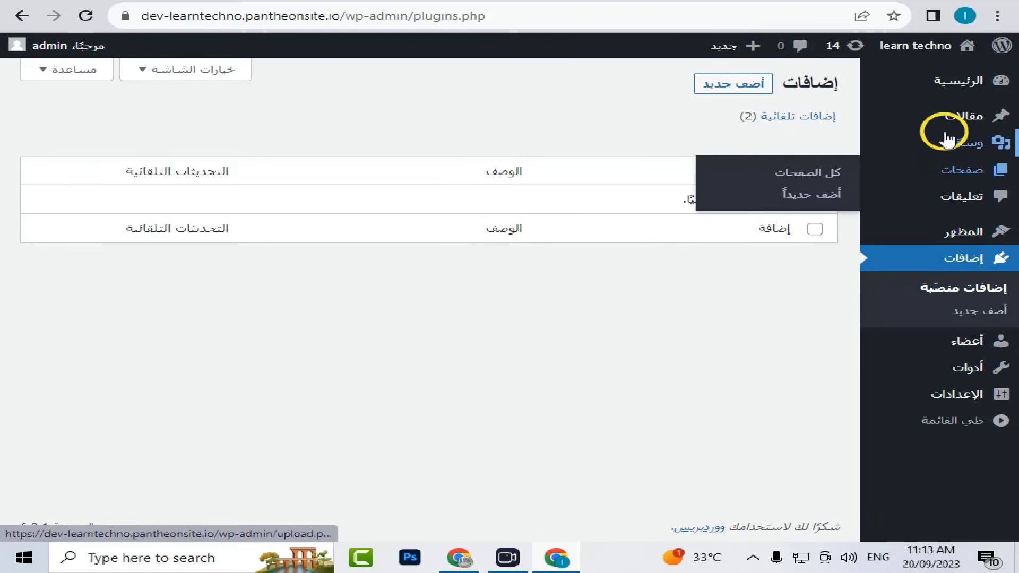
- Move the default Hello world! post to the trash with the Move to Trash bulk action
mouse_move(942, 122)
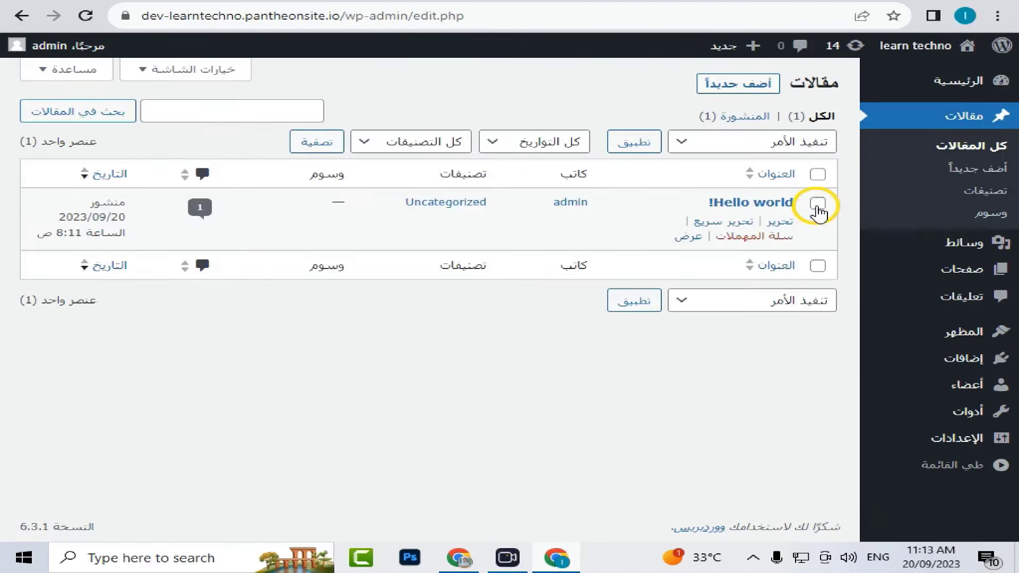
left_click(796, 149)
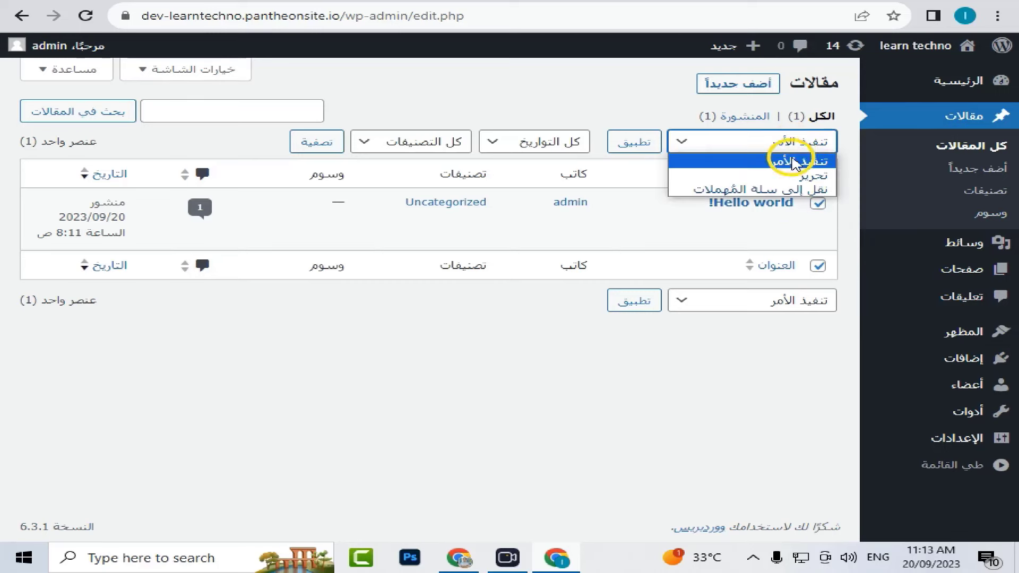
left_click(784, 188)
left_click(631, 143)
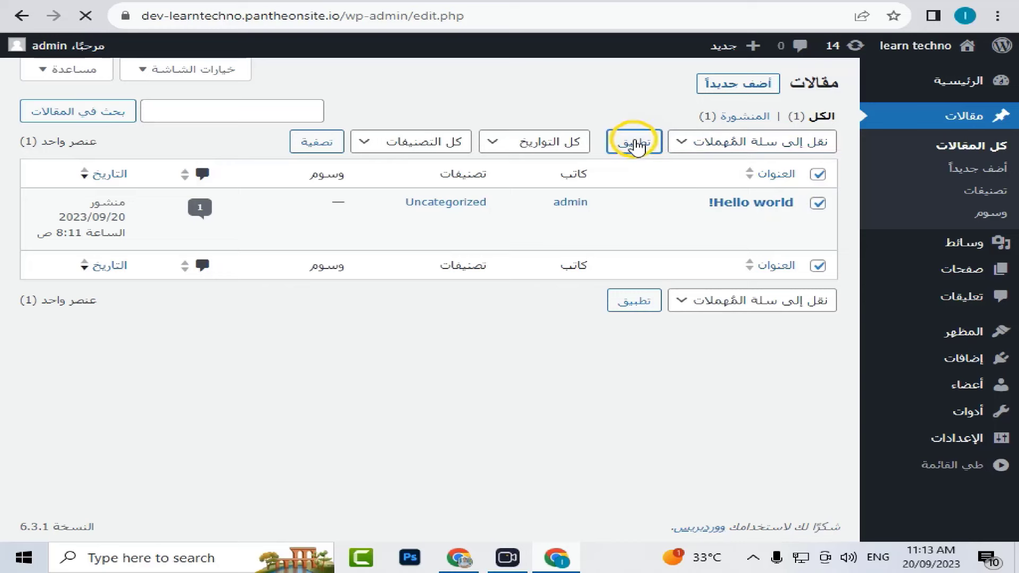
- Permanently delete everything in the posts trash so it is empty
left_click(750, 164)
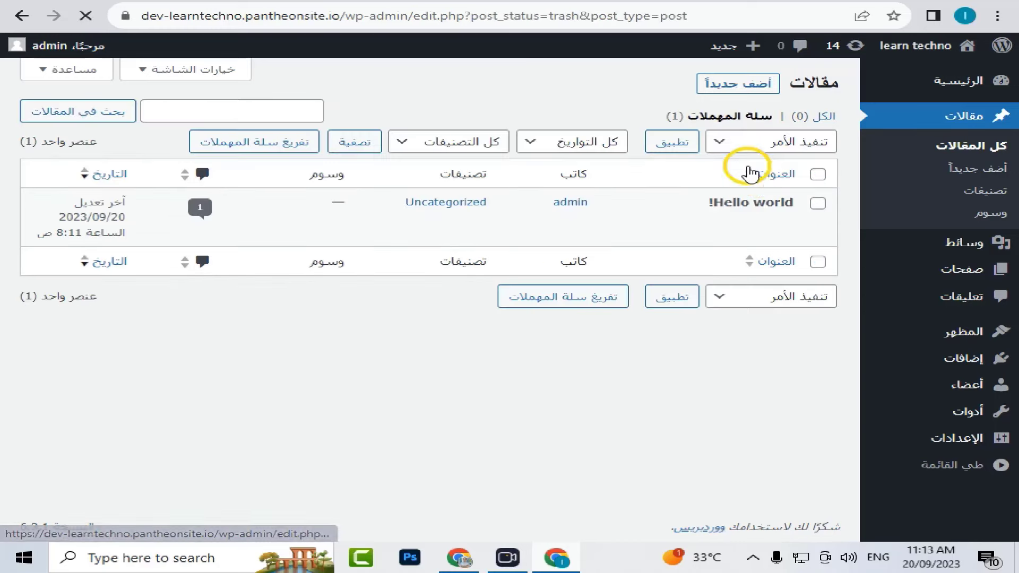
left_click(816, 178)
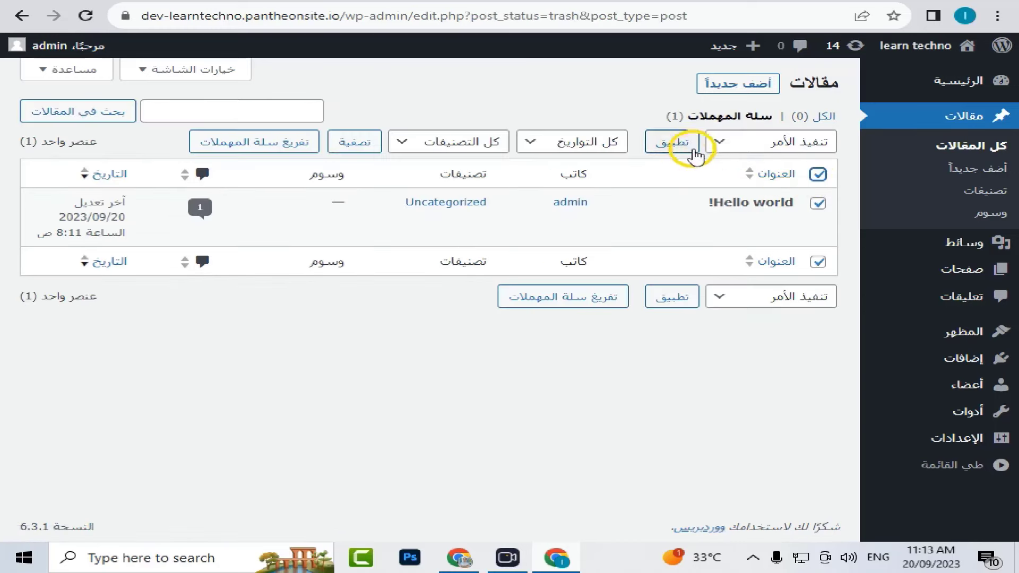
left_click(713, 141)
left_click(762, 191)
left_click(669, 144)
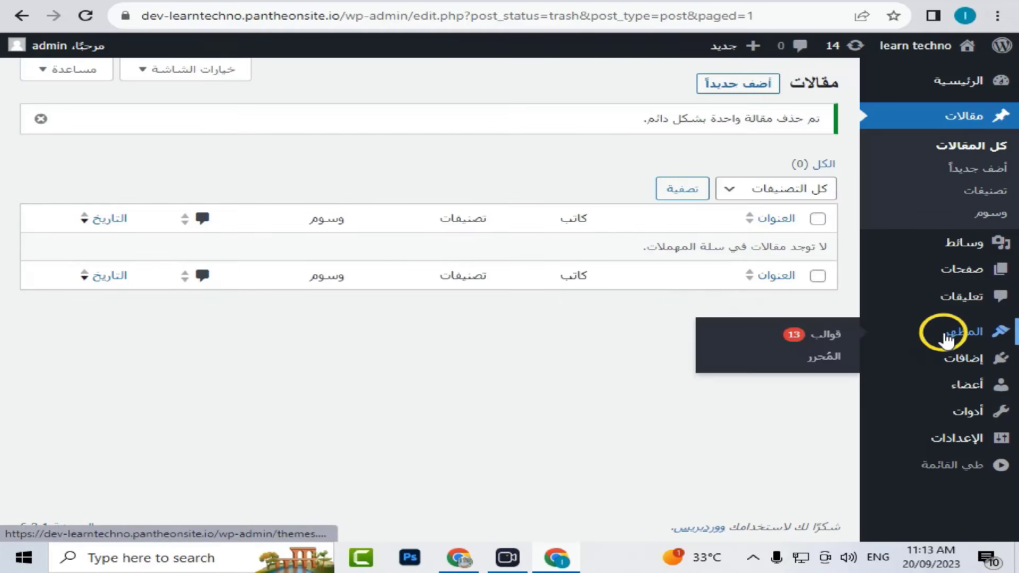
- Go to Appearance > Themes and browse the themes available to install
left_click(942, 337)
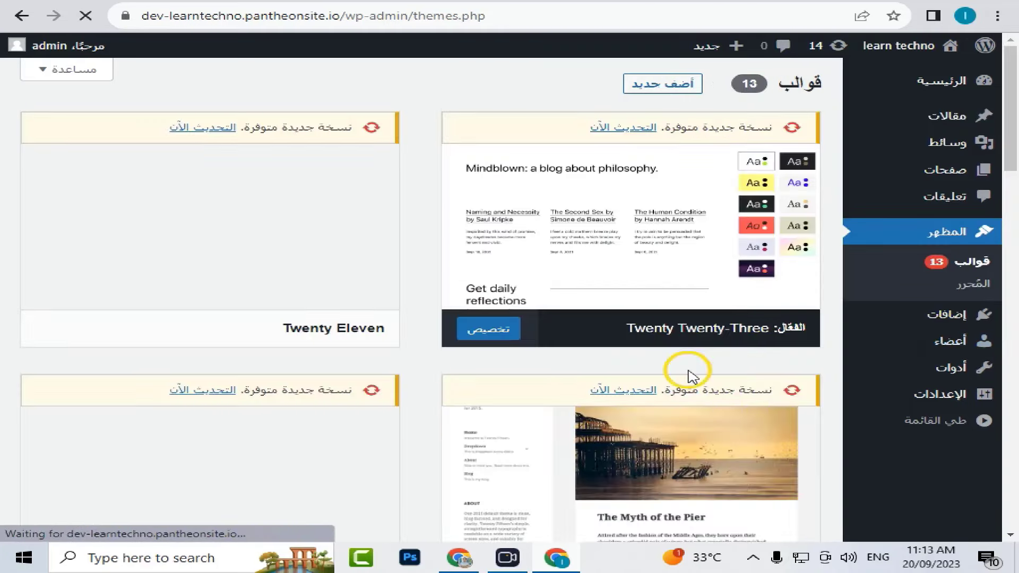
scroll(454, 180, "down", 10)
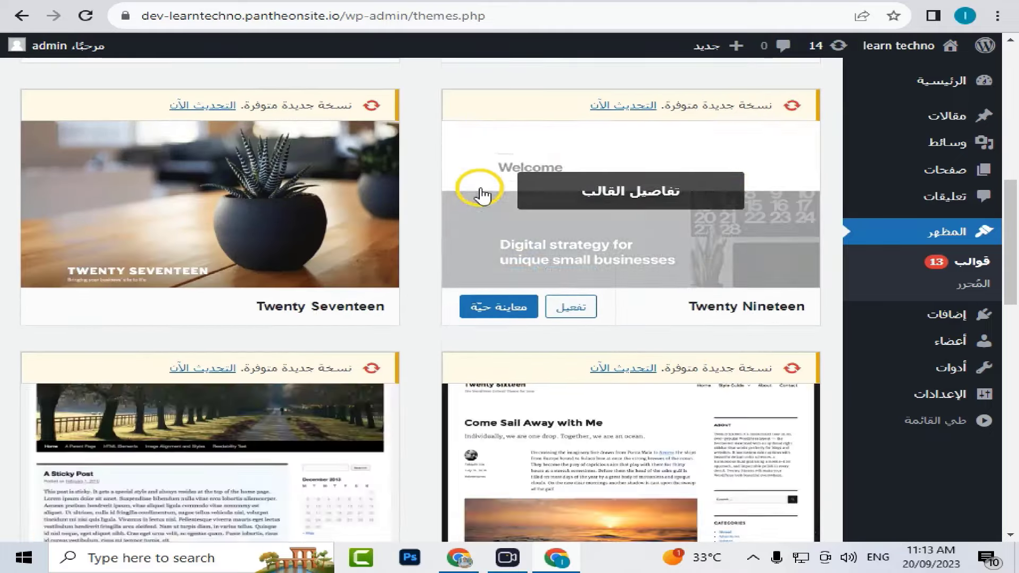
scroll(473, 192, "up", 10)
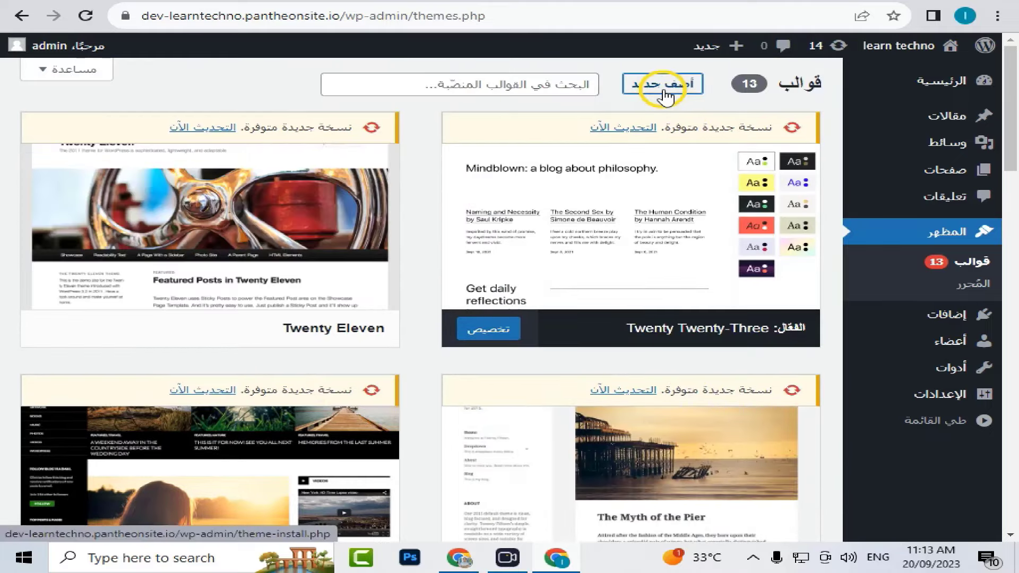
left_click(662, 83)
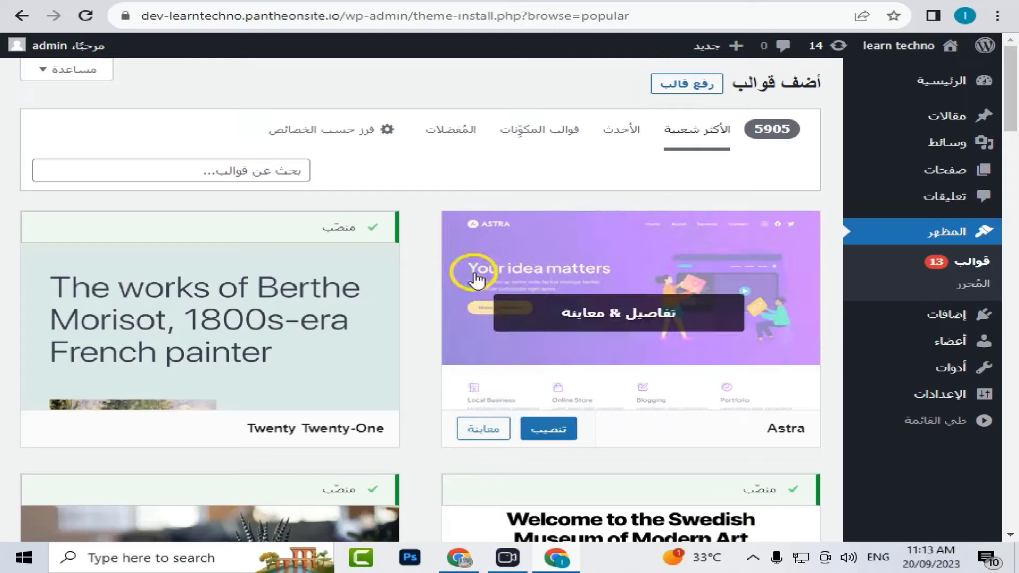
- Install the Astra theme and activate it
mouse_move(600, 451)
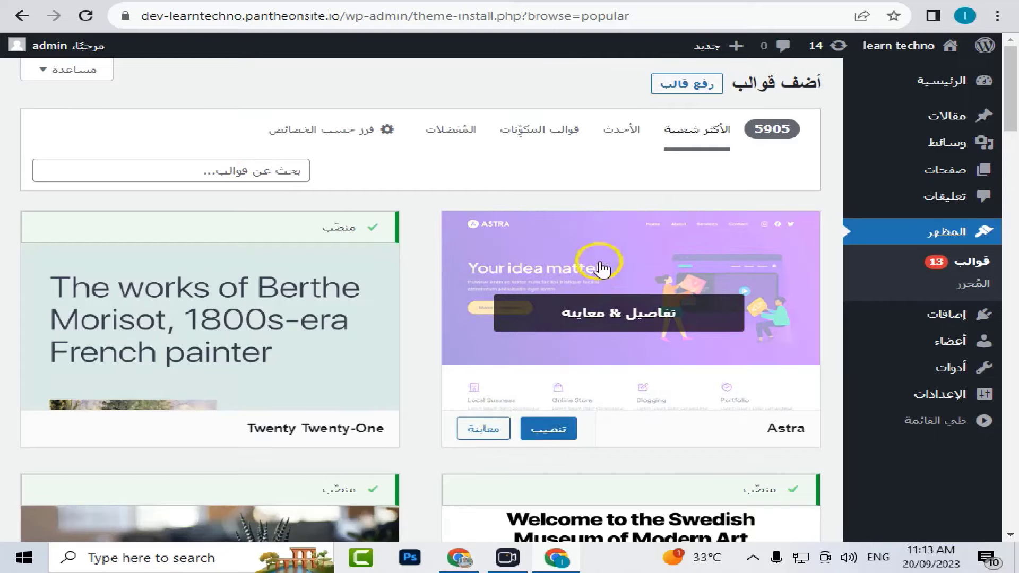
scroll(406, 258, "down", 2)
scroll(406, 257, "down", 1)
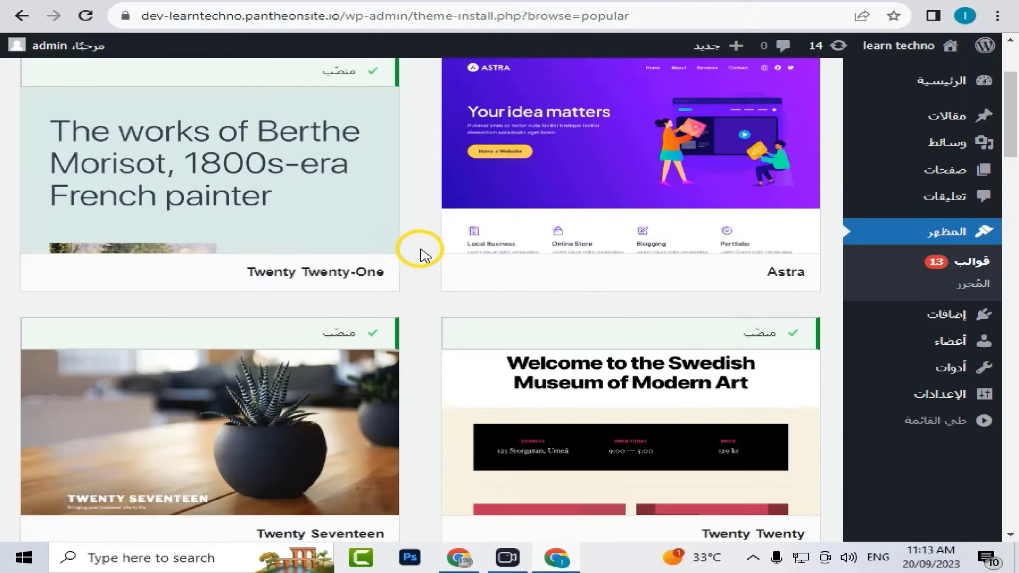
scroll(419, 255, "down", 1)
mouse_move(609, 432)
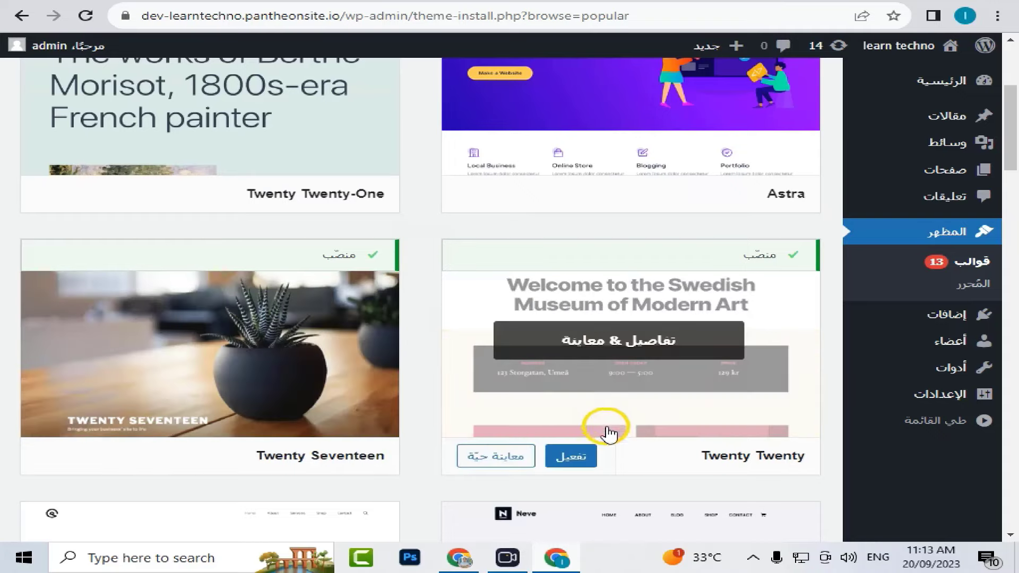
scroll(602, 430, "up", 3)
mouse_move(659, 250)
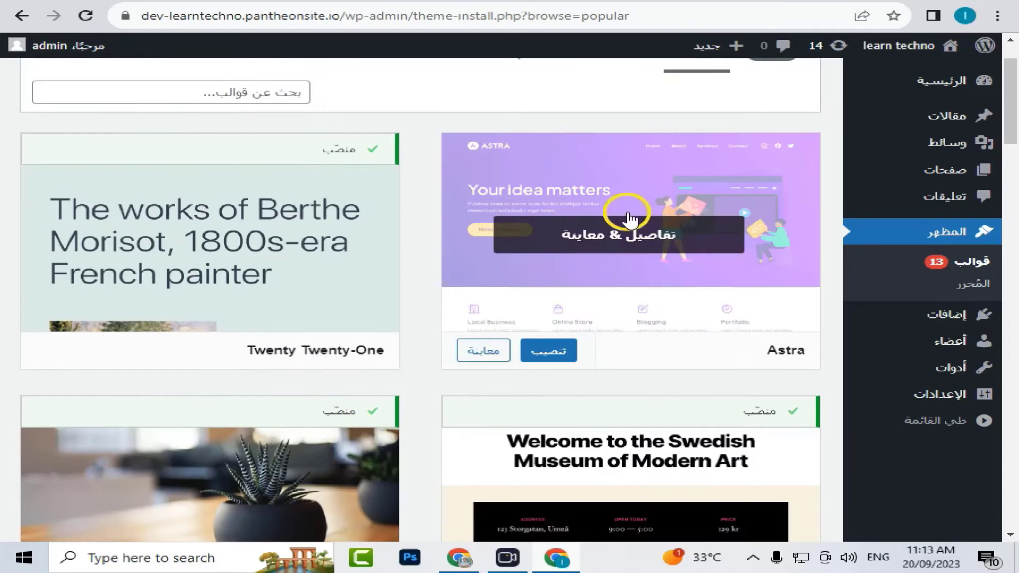
left_click(557, 352)
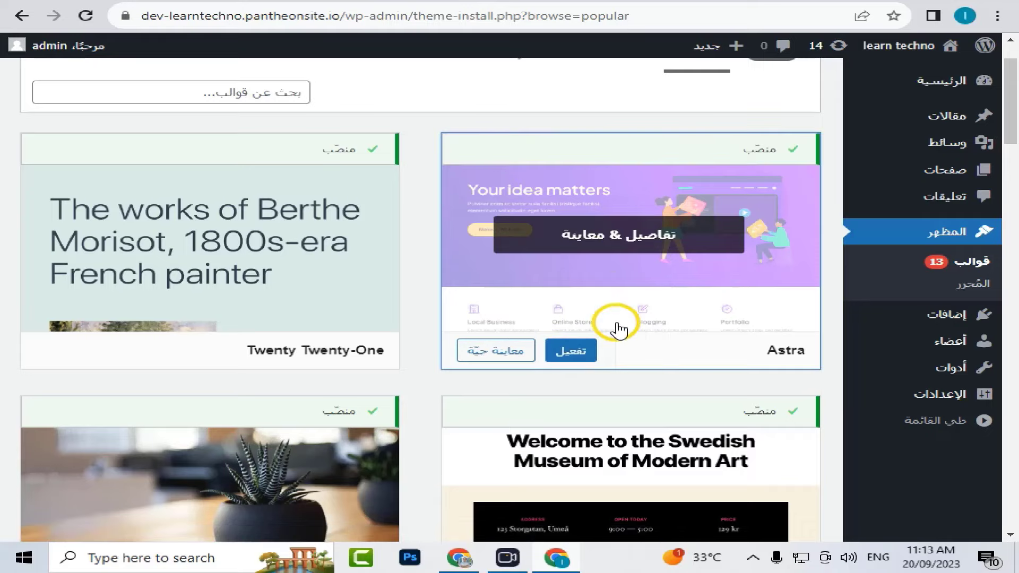
left_click(575, 352)
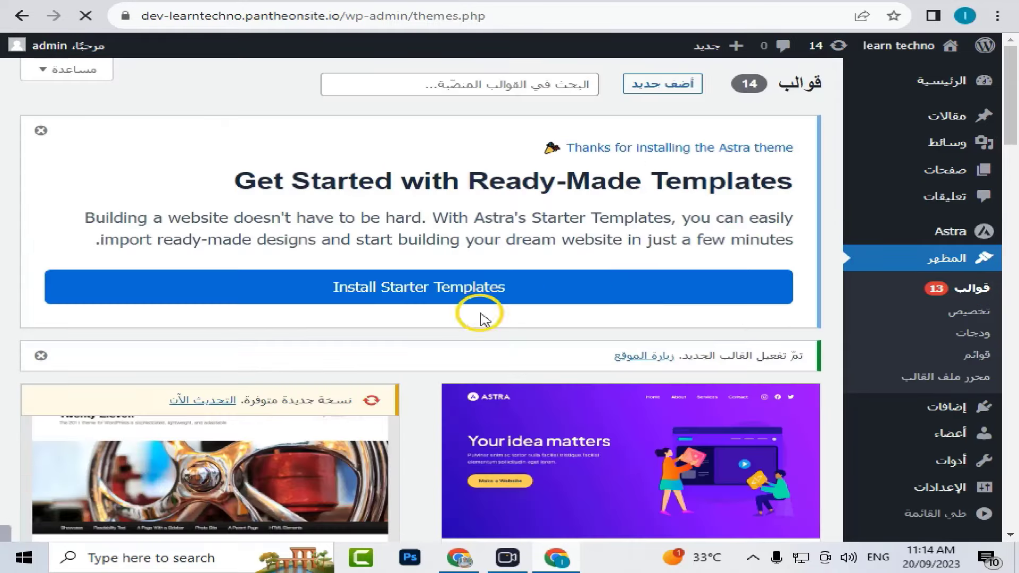
- Install Astra's Starter Templates from the banner and choose Elementor as the page builder
scroll(480, 318, "down", 2)
scroll(387, 278, "up", 2)
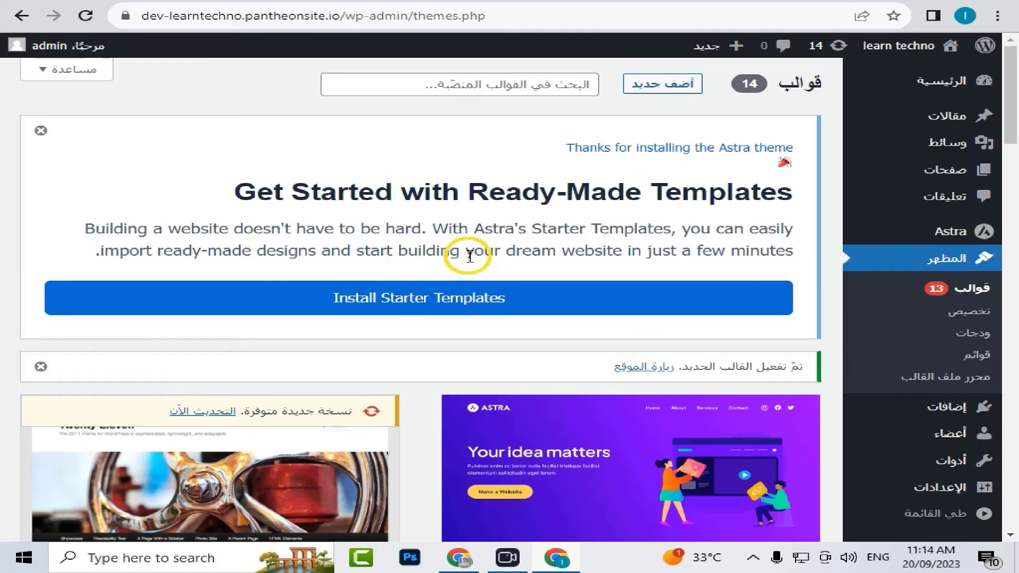
left_click(404, 307)
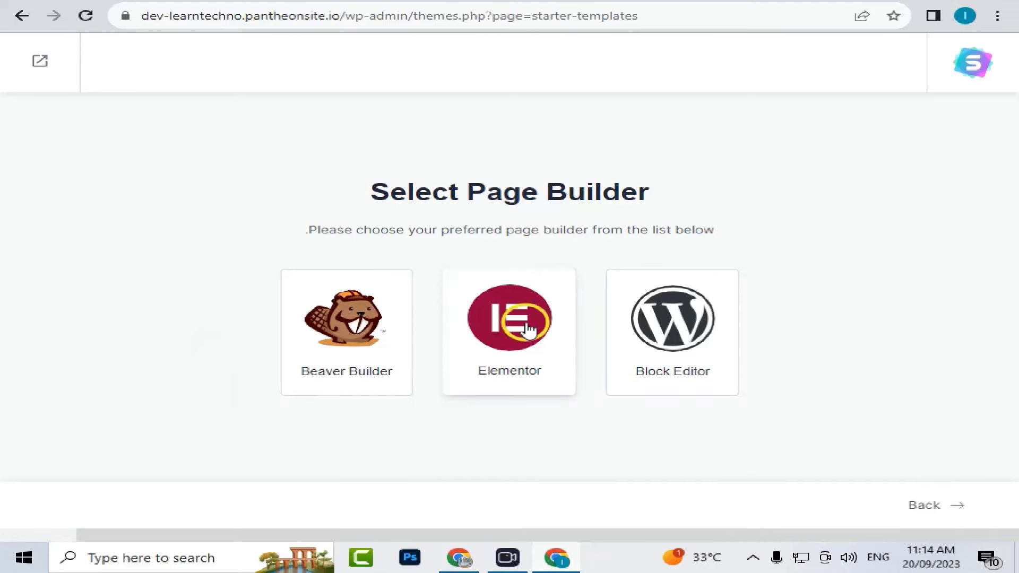
left_click(527, 334)
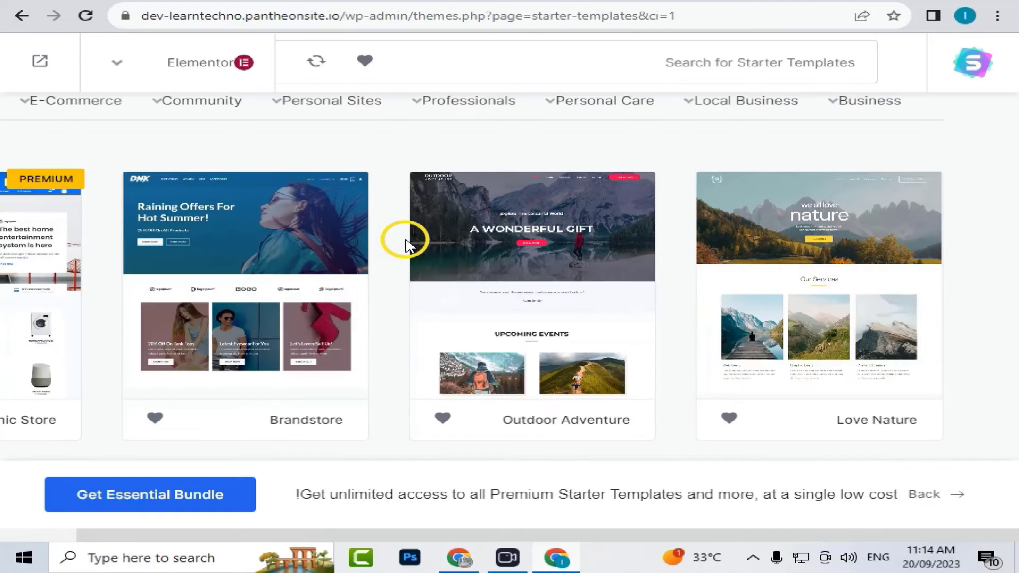
mouse_move(442, 252)
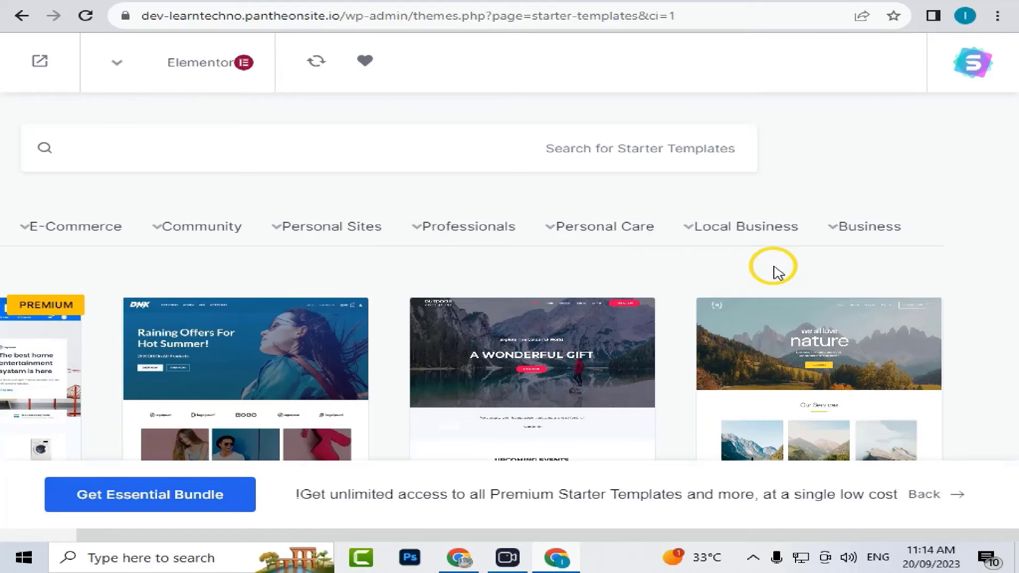
scroll(776, 272, "down", 2)
scroll(950, 280, "down", 8)
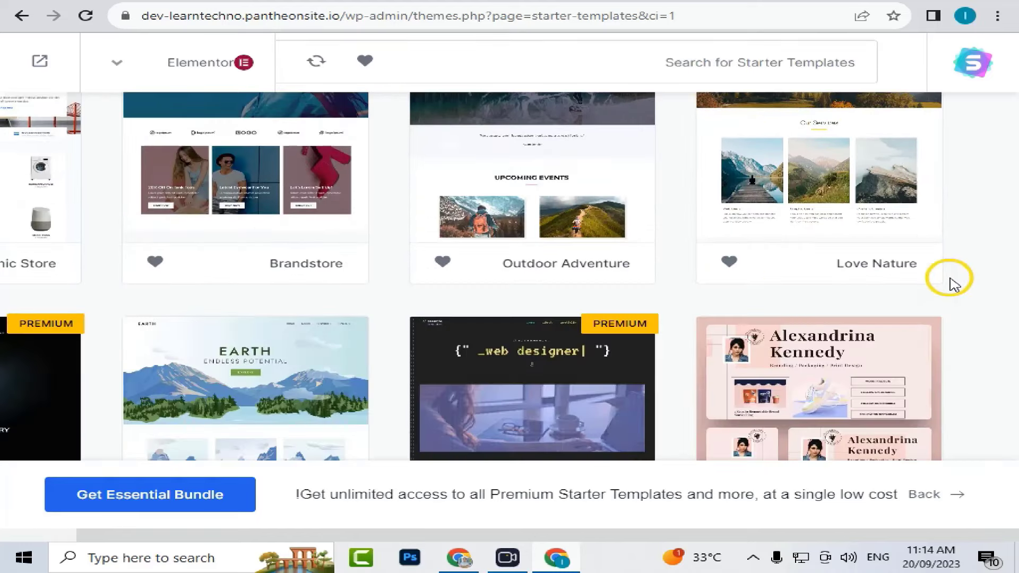
scroll(305, 345, "up", 5)
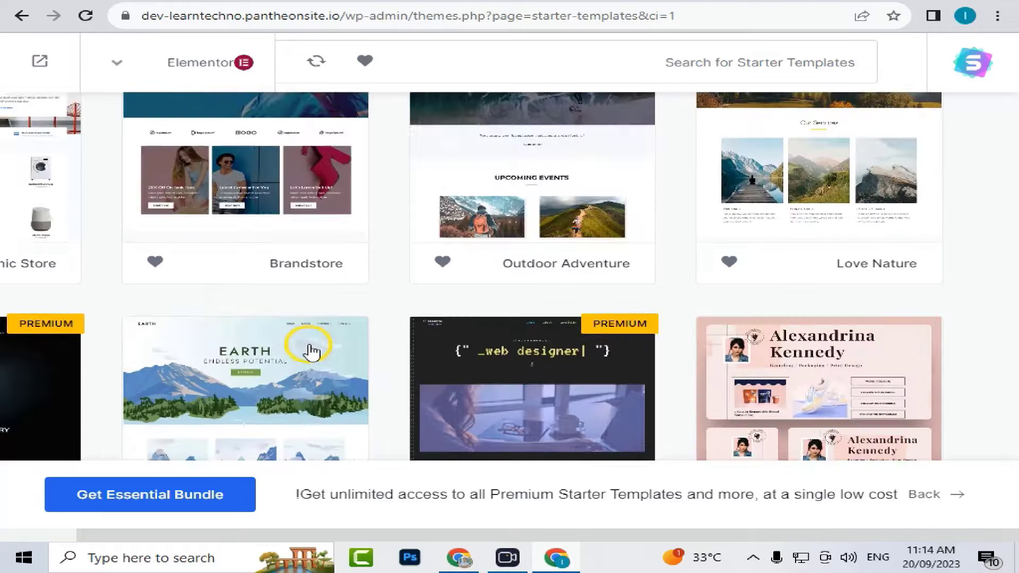
scroll(311, 348, "down", 8)
scroll(311, 347, "up", 12)
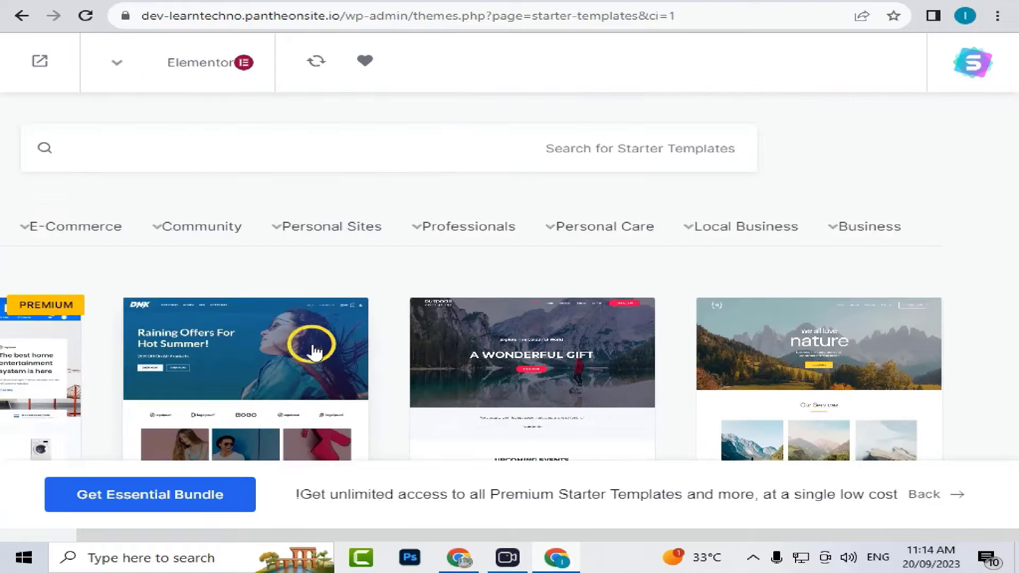
scroll(320, 350, "down", 2)
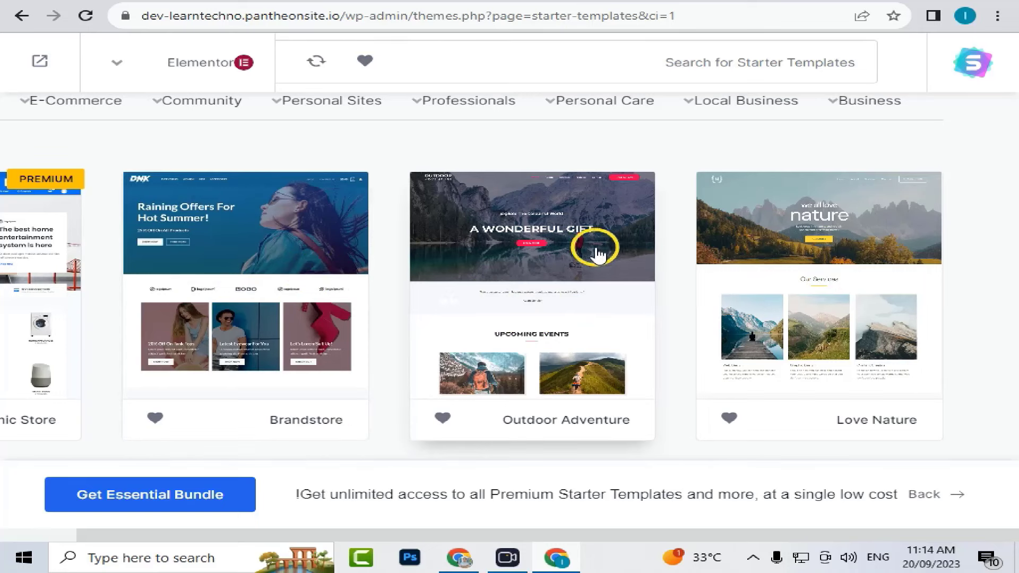
scroll(590, 285, "down", 10)
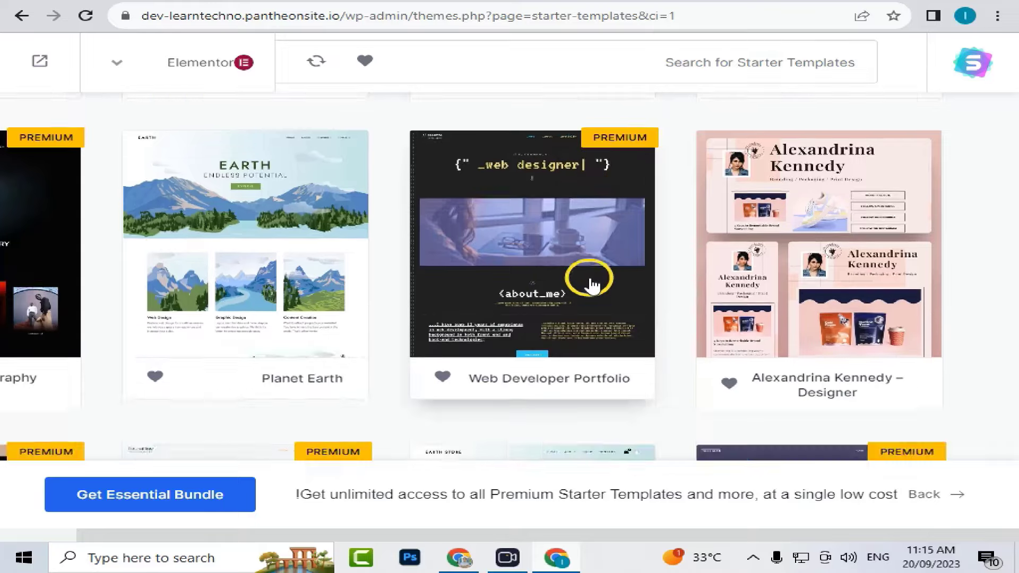
scroll(590, 285, "down", 8)
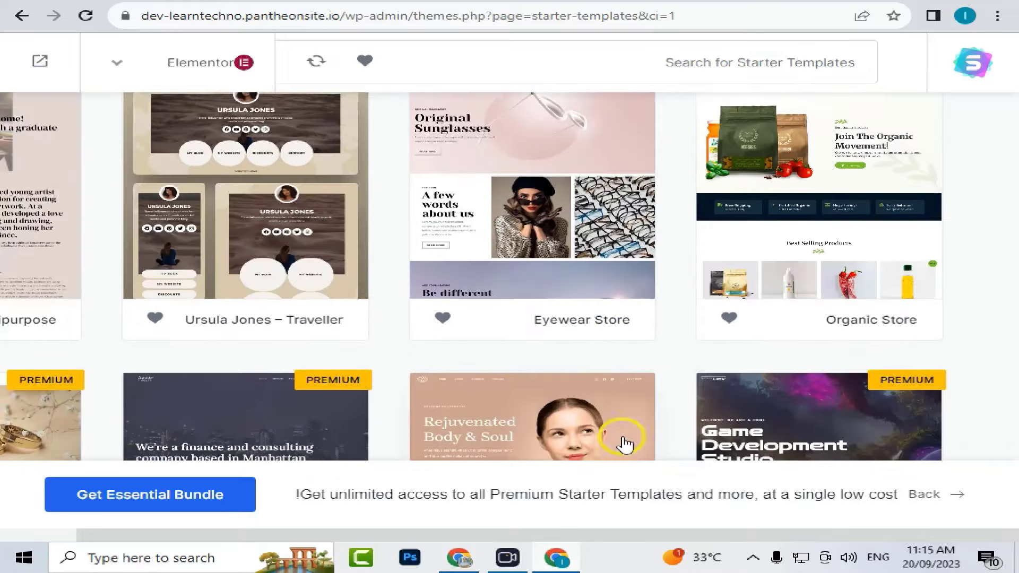
left_click_drag(341, 539, 205, 531)
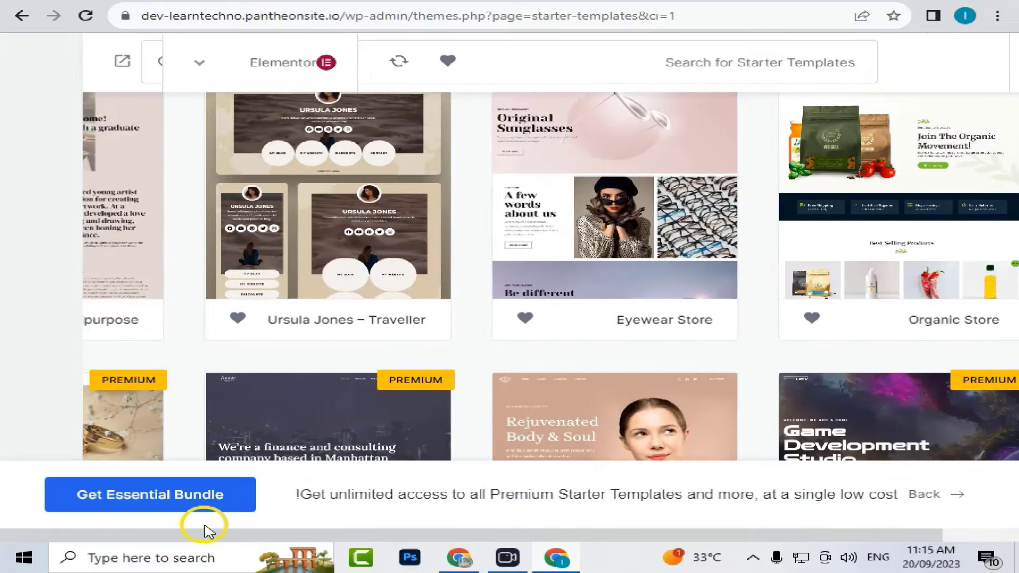
scroll(302, 415, "up", 15)
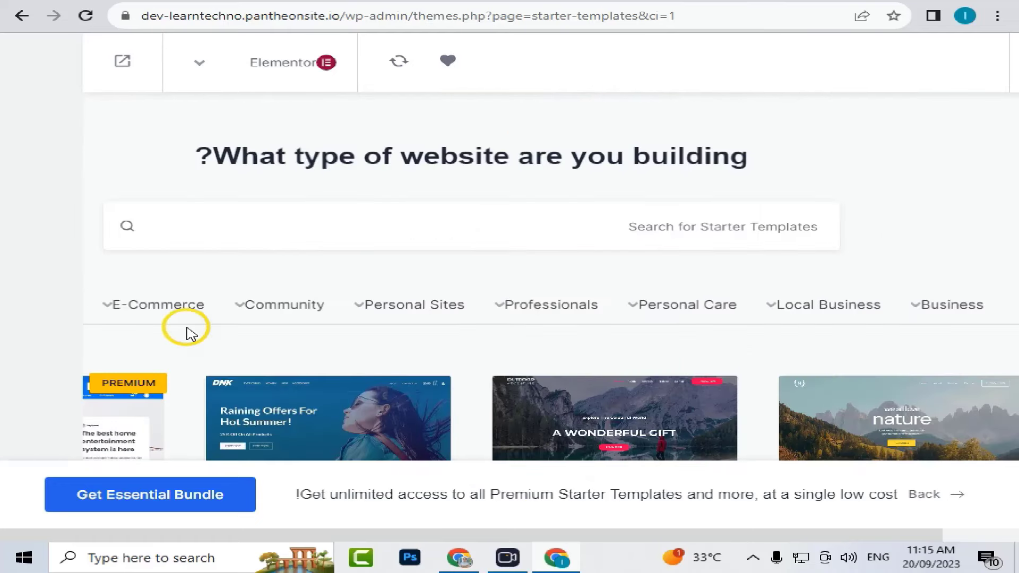
mouse_move(416, 314)
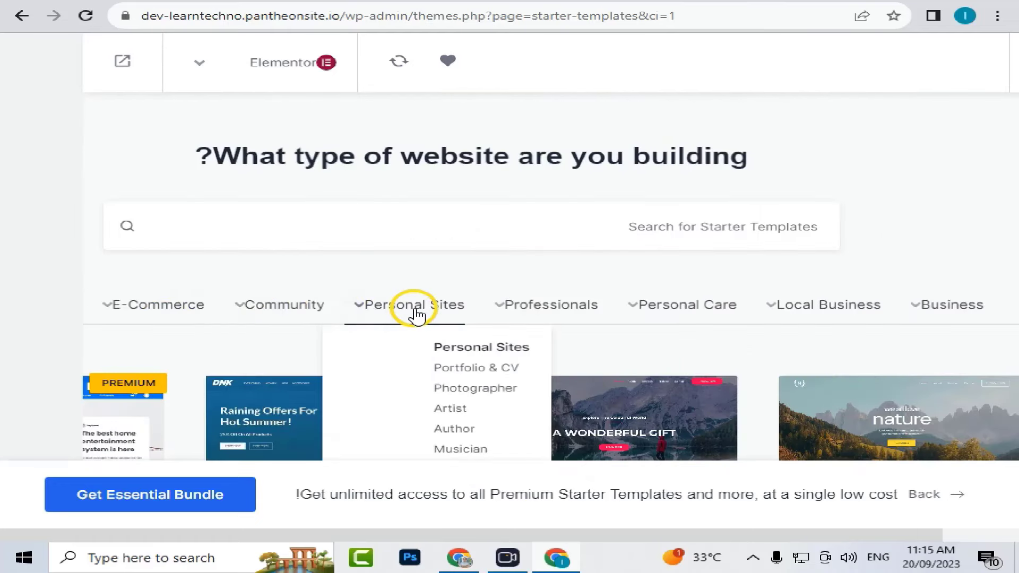
mouse_move(712, 317)
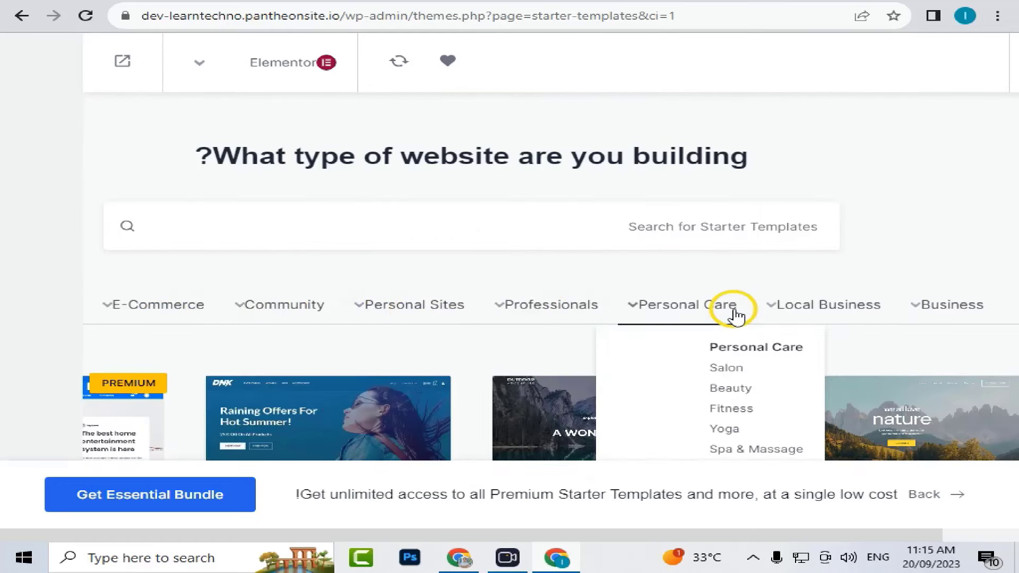
mouse_move(831, 320)
scroll(841, 313, "down", 4)
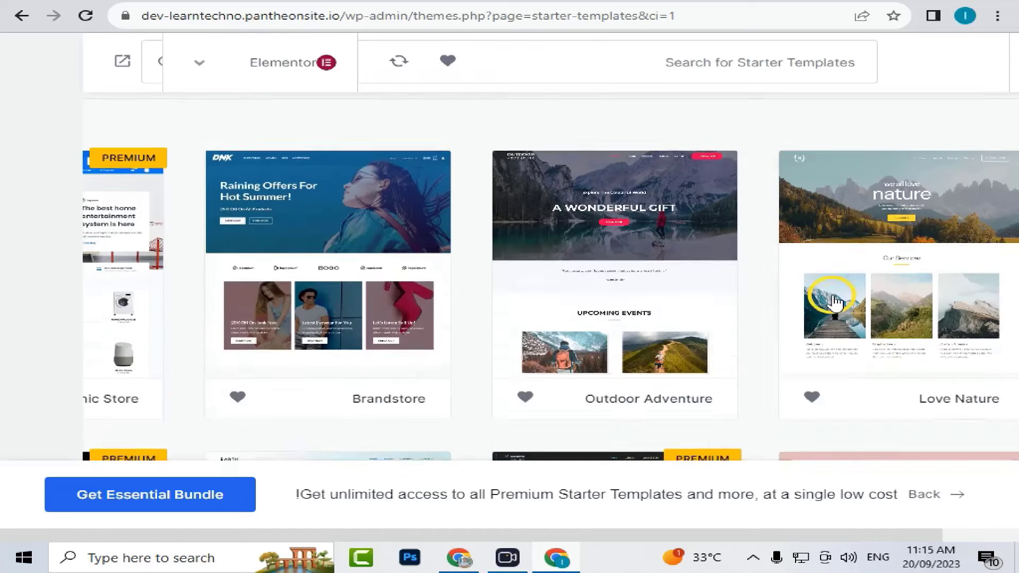
scroll(709, 264, "up", 1)
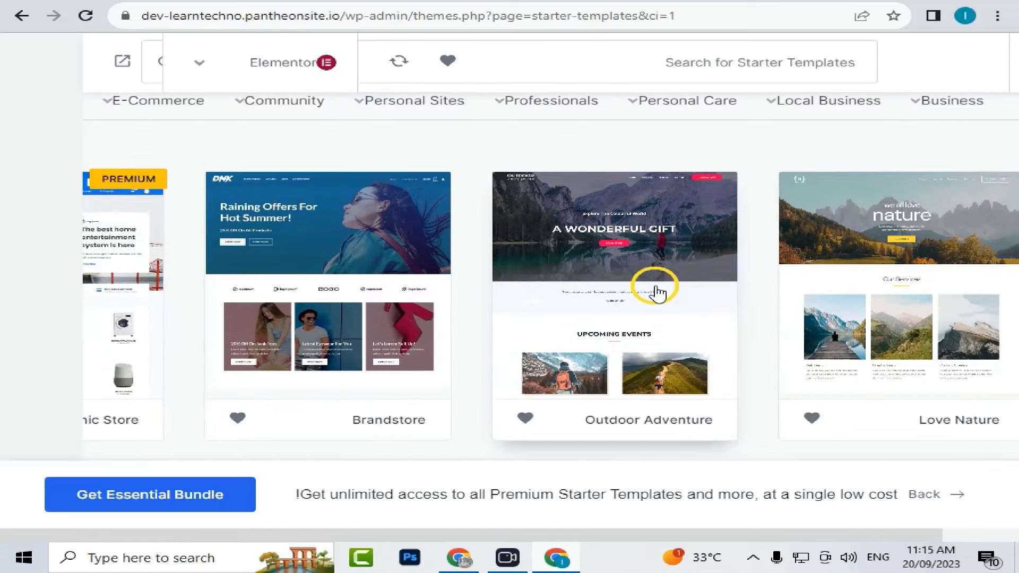
- Open Outdoor Adventure, try the blue palette, keep Default Colors, and continue to final details
left_click(694, 256)
left_click(939, 369)
left_click(846, 413)
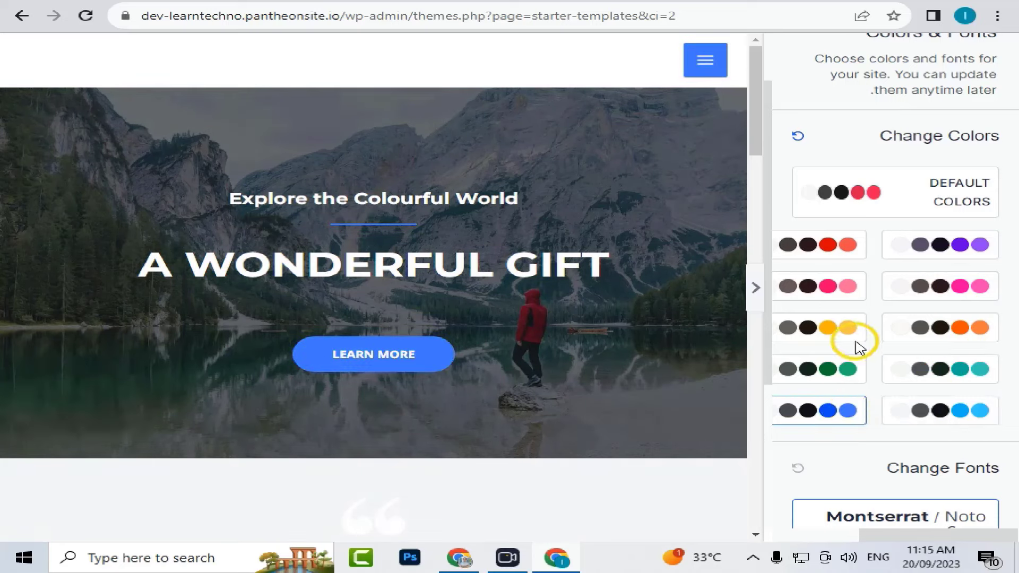
left_click(875, 202)
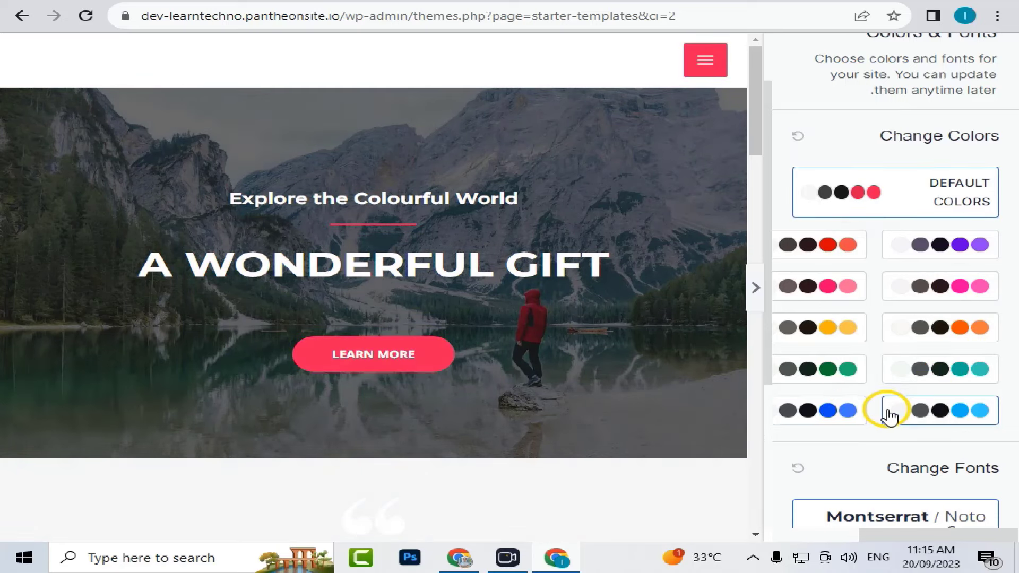
scroll(890, 390, "down", 3)
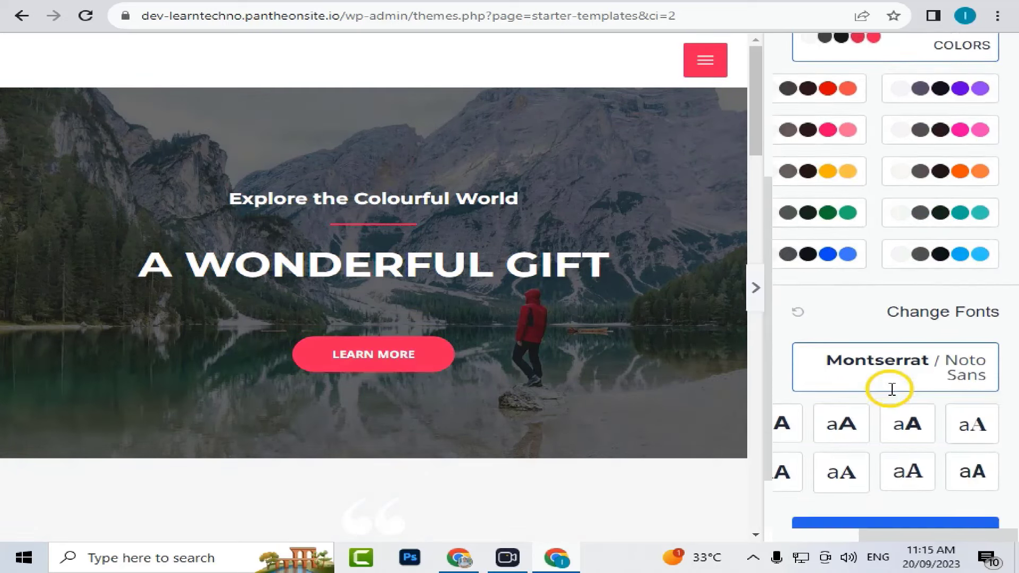
left_click(895, 524)
left_click(361, 241)
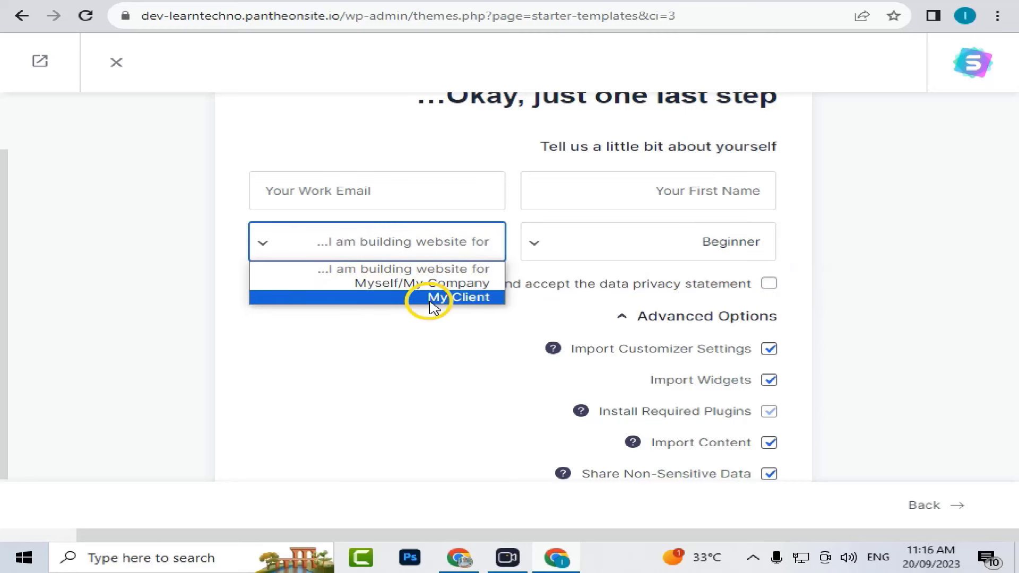
- Set the site as built for Myself/My Company and start the import with Submit & Build
left_click(386, 284)
scroll(484, 371, "down", 2)
left_click(484, 448)
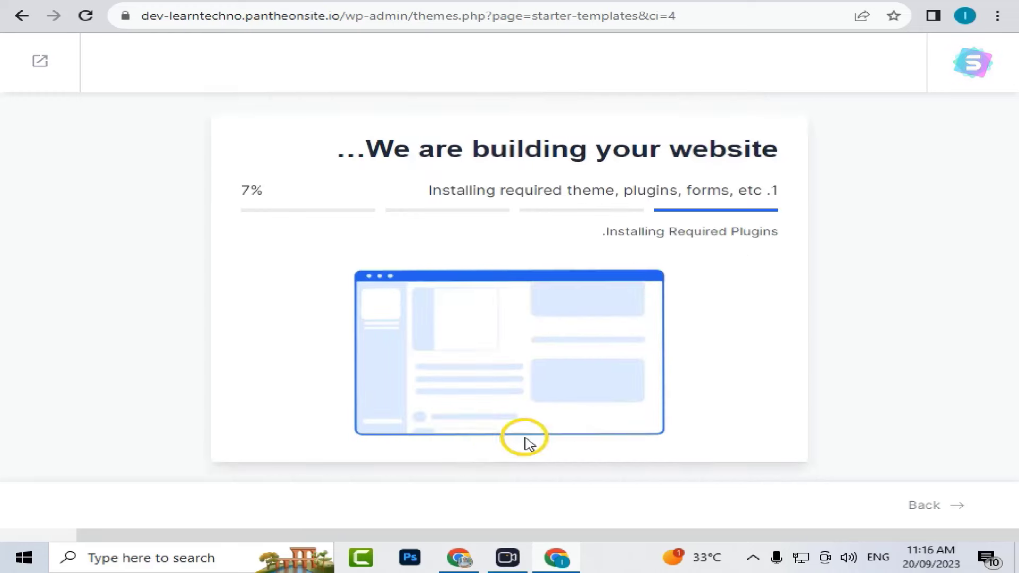